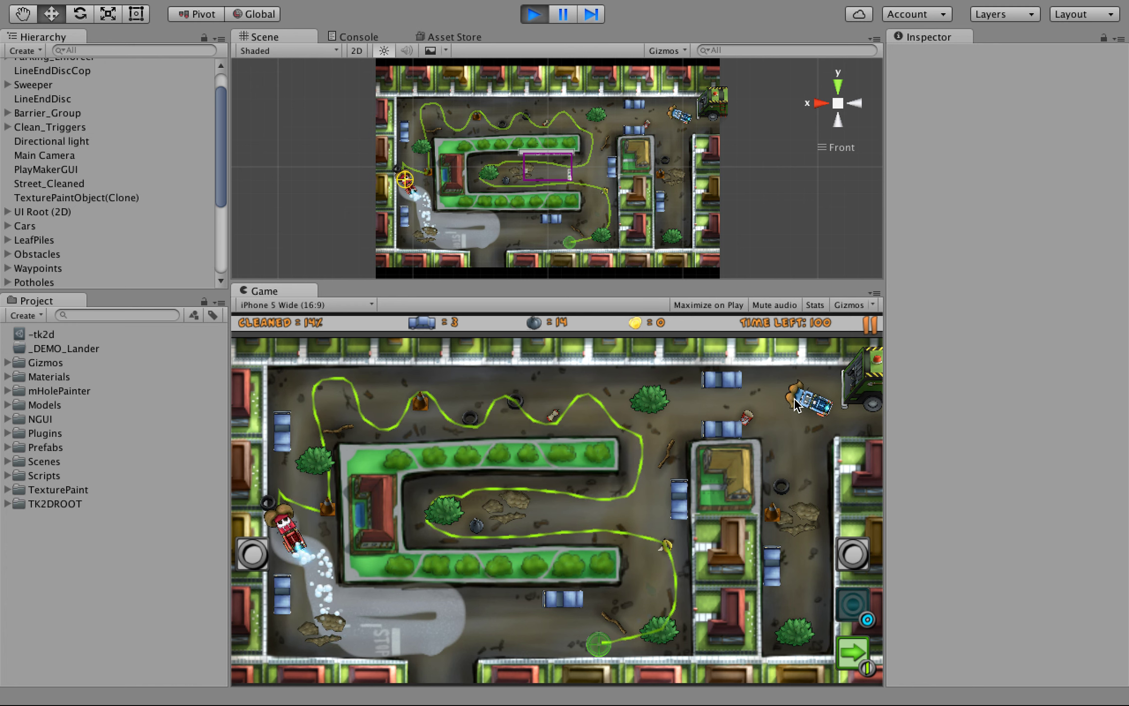
Playtest the level by routing the blue parking enforcer past the parked cars to the lower-left street and using both power-ups
{"action": "mouse_move", "coordinate": [748, 408]}
{"action": "left_mouse_down"}
{"action": "mouse_move", "coordinate": [724, 409]}
{"action": "mouse_move", "coordinate": [678, 488]}
{"action": "mouse_move", "coordinate": [676, 544]}
{"action": "mouse_move", "coordinate": [654, 587]}
{"action": "mouse_move", "coordinate": [544, 597]}
{"action": "left_mouse_up"}
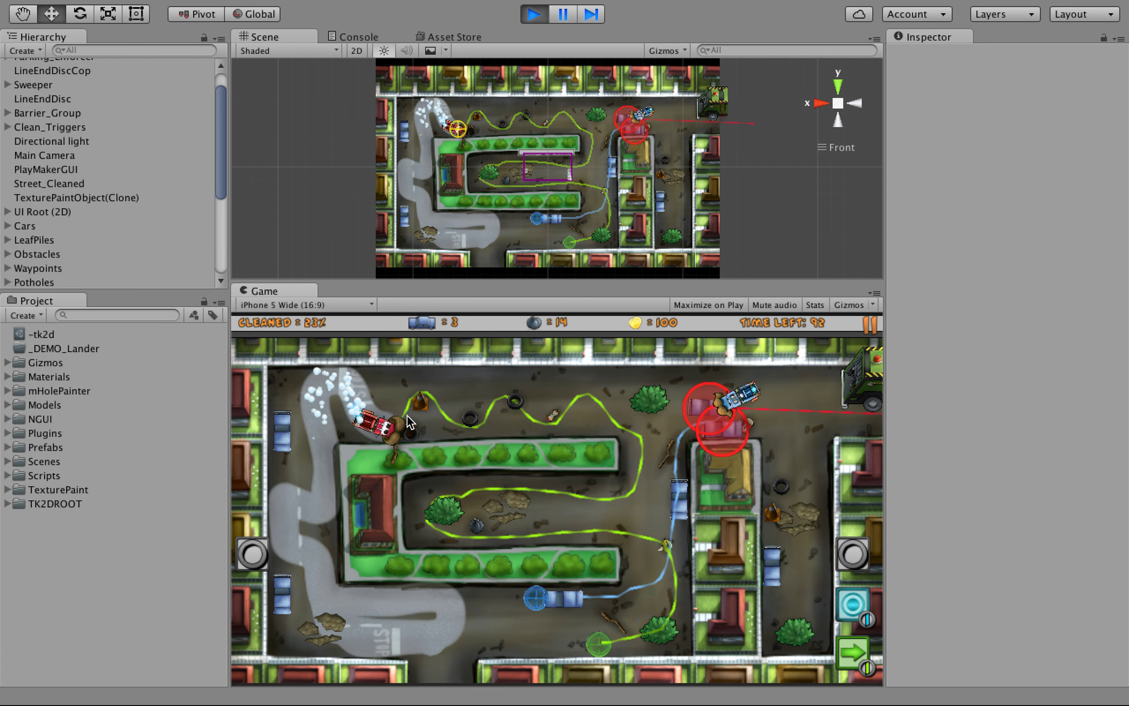
{"action": "left_click", "coordinate": [847, 602]}
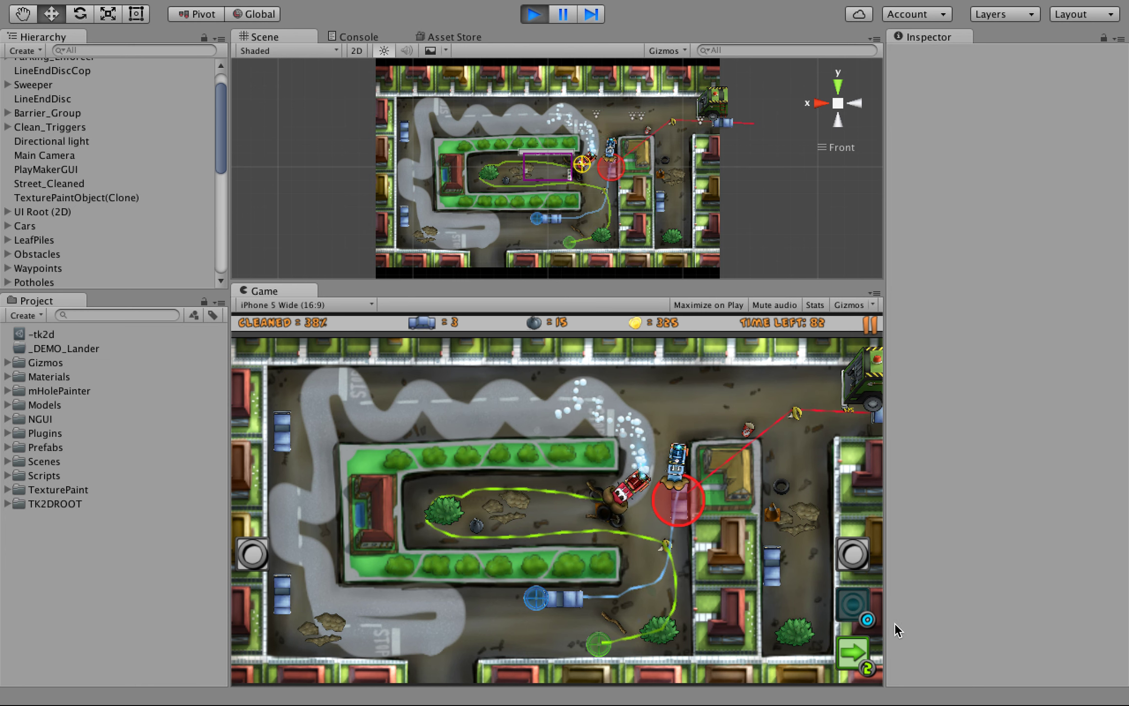
{"action": "left_click", "coordinate": [853, 644]}
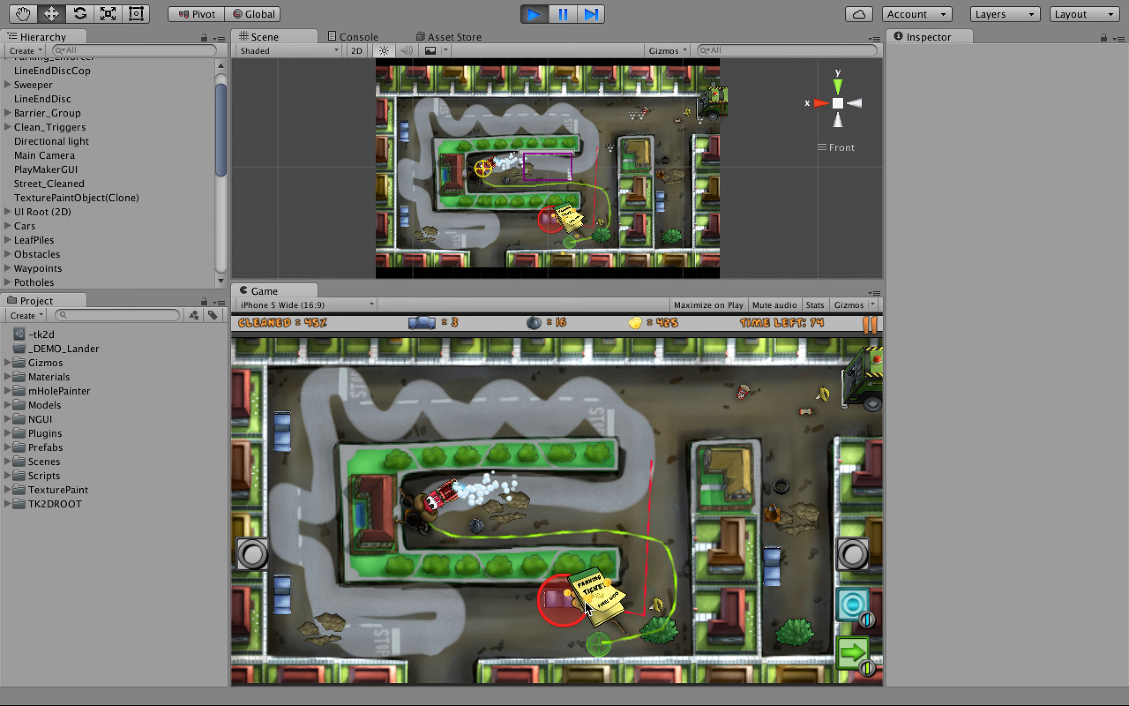
{"action": "mouse_move", "coordinate": [523, 602]}
{"action": "left_mouse_down"}
{"action": "mouse_move", "coordinate": [310, 620]}
{"action": "mouse_move", "coordinate": [283, 599]}
{"action": "left_mouse_up"}
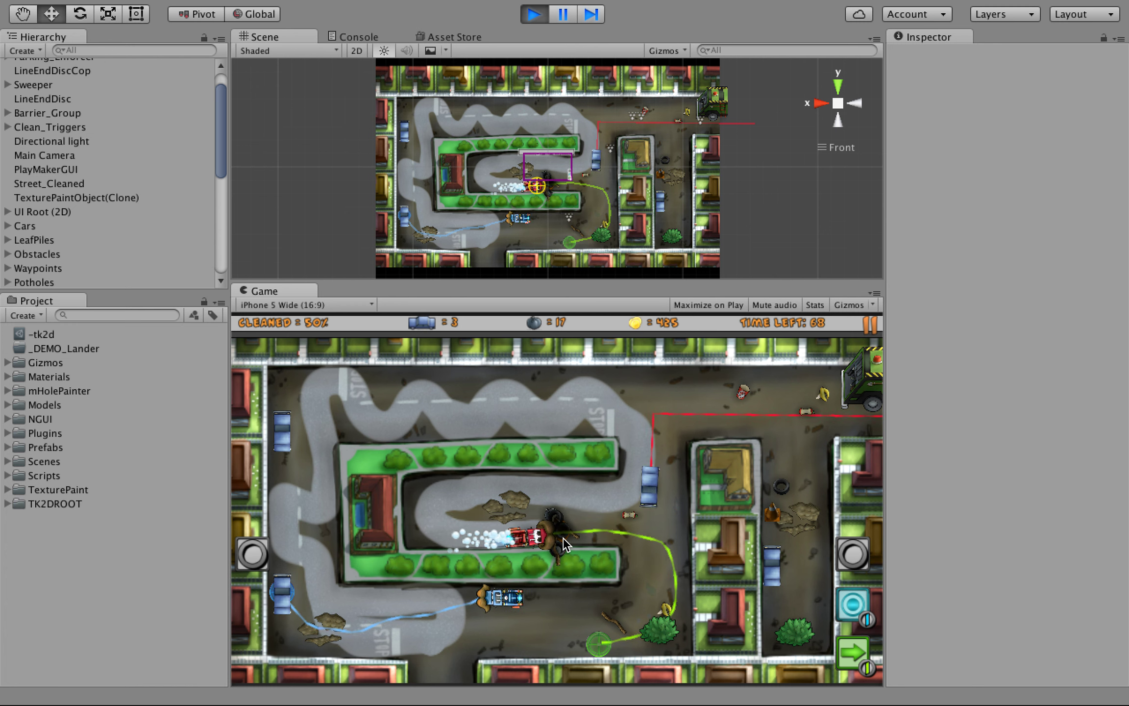
Extend the sweeper's green path up to the garbage truck and activate both power-ups
{"action": "mouse_move", "coordinate": [597, 642]}
{"action": "left_mouse_down"}
{"action": "mouse_move", "coordinate": [588, 635]}
{"action": "mouse_move", "coordinate": [643, 602]}
{"action": "mouse_move", "coordinate": [649, 450]}
{"action": "mouse_move", "coordinate": [667, 375]}
{"action": "mouse_move", "coordinate": [787, 366]}
{"action": "mouse_move", "coordinate": [822, 391]}
{"action": "left_mouse_up"}
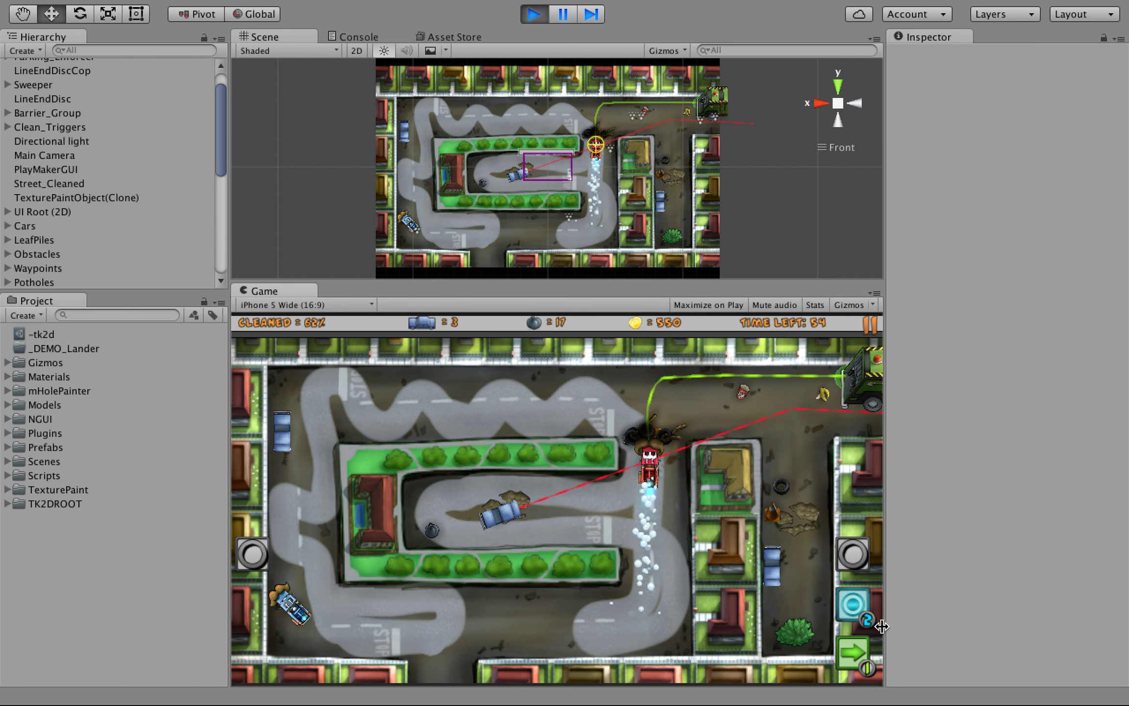
{"action": "left_click", "coordinate": [854, 608]}
{"action": "left_click", "coordinate": [849, 644]}
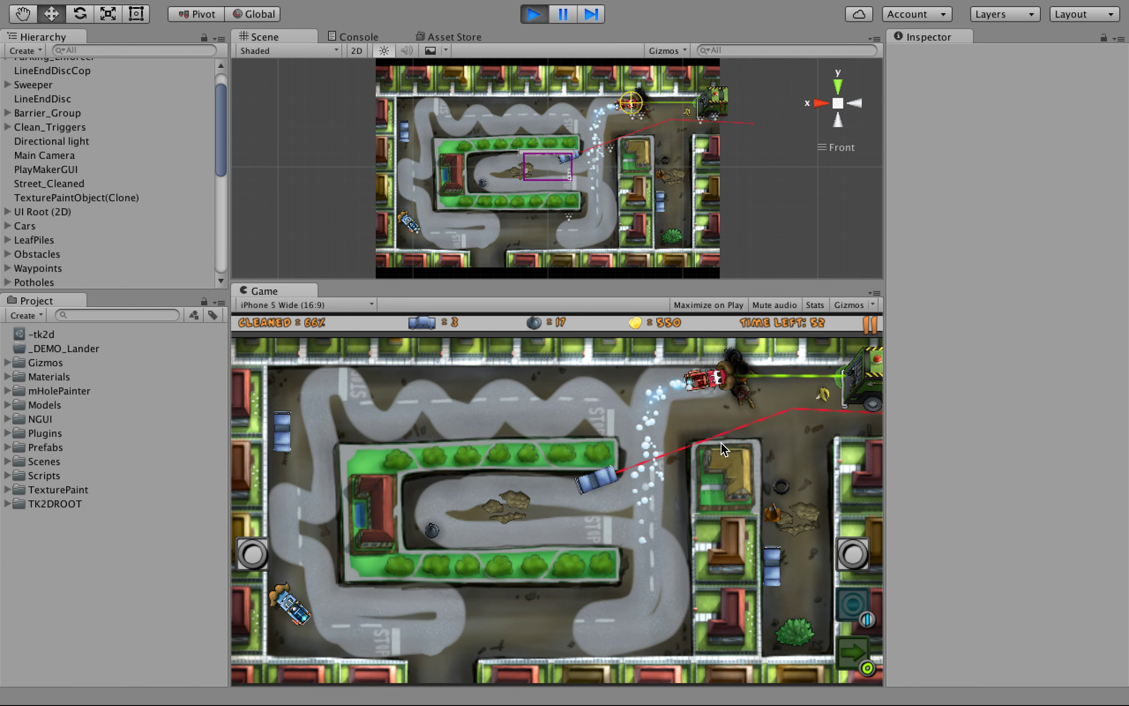
Route the sweeper through the street below the garbage truck and the enforcer to the upper street, ending with play mode stopped
{"action": "left_click_drag", "start_coordinate": [828, 384], "coordinate": [816, 529]}
{"action": "mouse_move", "coordinate": [816, 583]}
{"action": "left_mouse_down"}
{"action": "mouse_move", "coordinate": [820, 612]}
{"action": "mouse_move", "coordinate": [783, 618]}
{"action": "mouse_move", "coordinate": [806, 531]}
{"action": "left_mouse_up"}
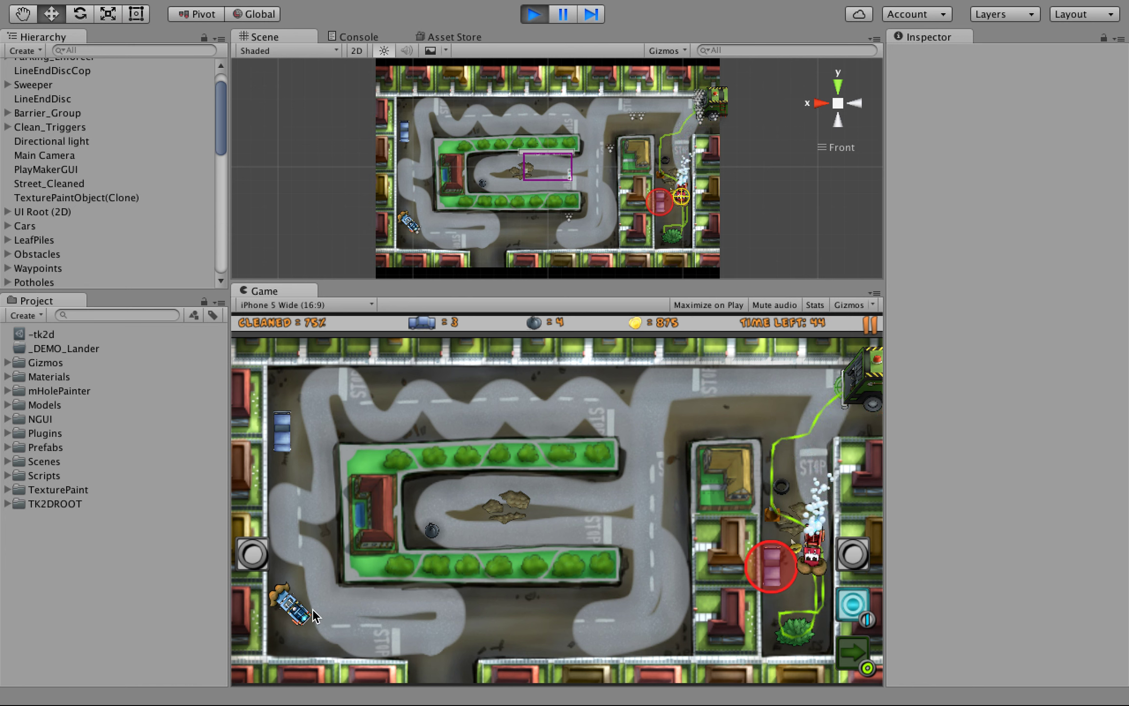
{"action": "mouse_move", "coordinate": [289, 483]}
{"action": "left_mouse_down"}
{"action": "mouse_move", "coordinate": [318, 398]}
{"action": "mouse_move", "coordinate": [462, 391]}
{"action": "left_mouse_up"}
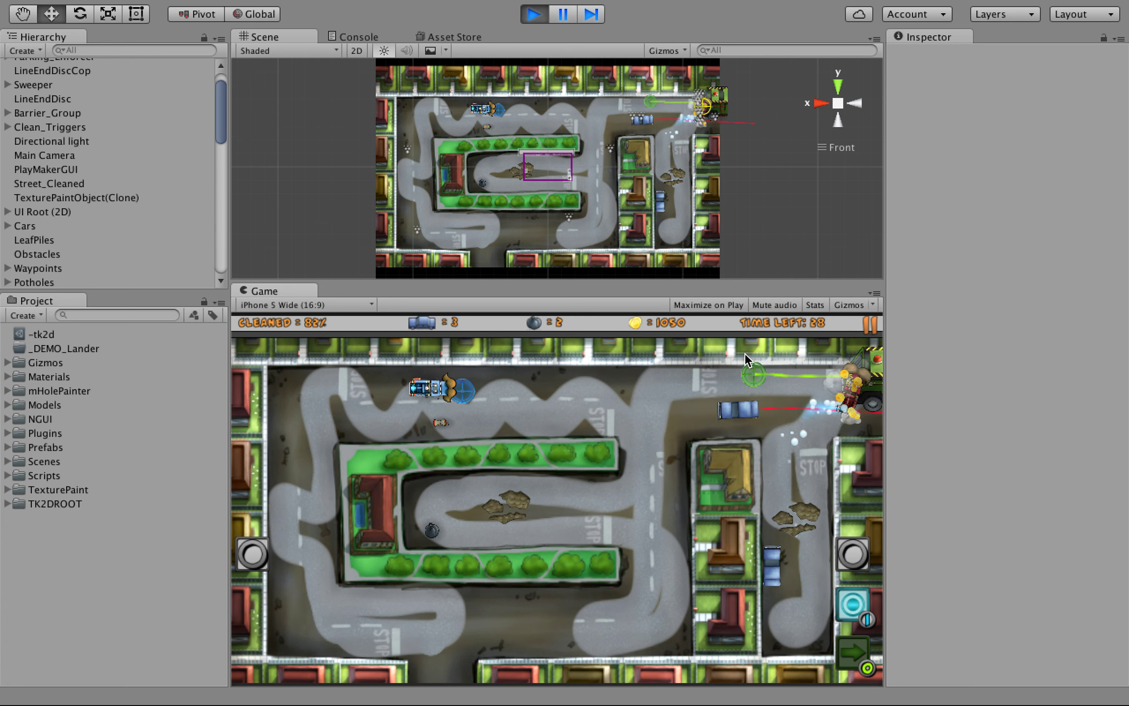
{"action": "left_click", "coordinate": [534, 13]}
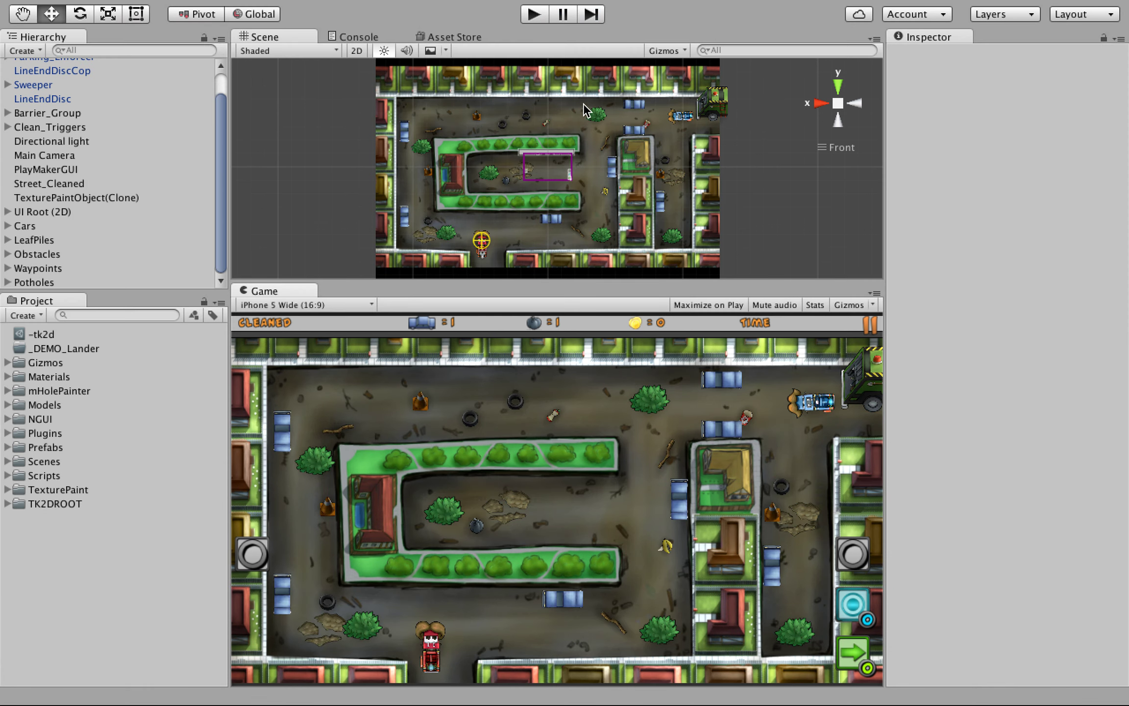
Select the TexturePaintObject(Clone) plane and examine the level's layers from the side in perspective
{"action": "scroll", "coordinate": [822, 150], "scroll_direction": "up", "scroll_amount": 3}
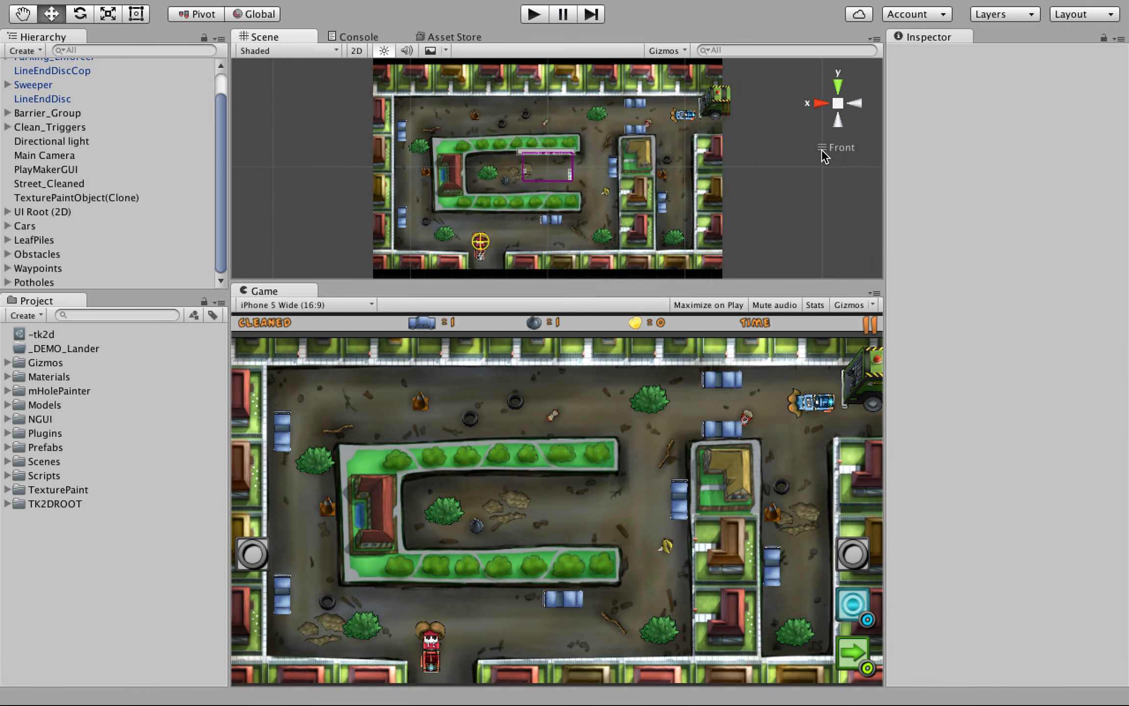
{"action": "mouse_move", "coordinate": [544, 186]}
{"action": "left_mouse_down", "text": "alt"}
{"action": "mouse_move", "coordinate": [535, 181]}
{"action": "mouse_move", "coordinate": [573, 191]}
{"action": "mouse_move", "coordinate": [625, 234]}
{"action": "mouse_move", "coordinate": [529, 143]}
{"action": "mouse_move", "coordinate": [559, 184]}
{"action": "mouse_move", "coordinate": [502, 188]}
{"action": "mouse_move", "coordinate": [560, 188]}
{"action": "left_mouse_up", "text": "alt"}
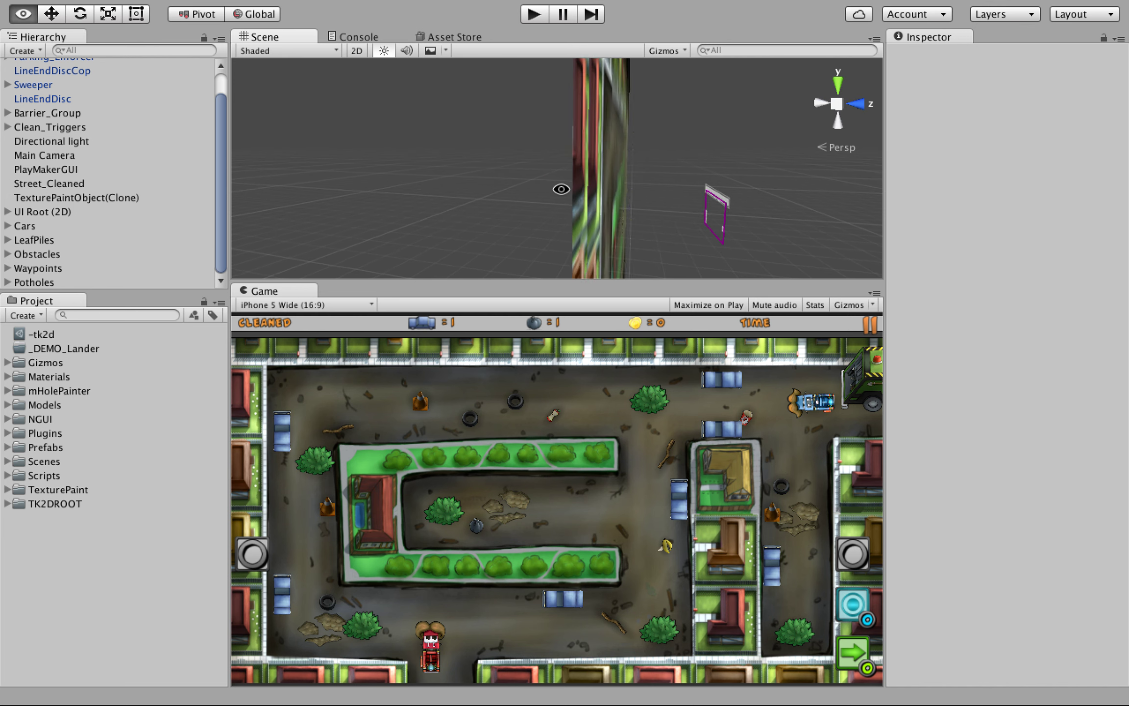
{"action": "right_click_drag", "start_coordinate": [551, 190], "coordinate": [549, 148], "text": "alt"}
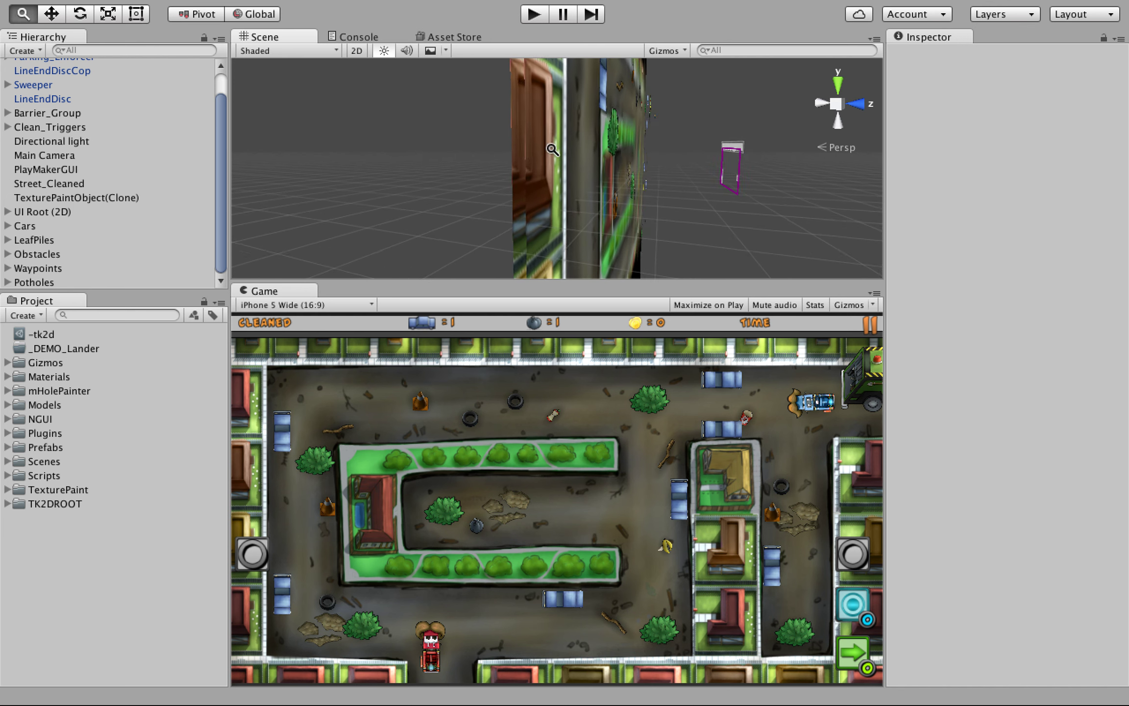
{"action": "left_click", "coordinate": [554, 167]}
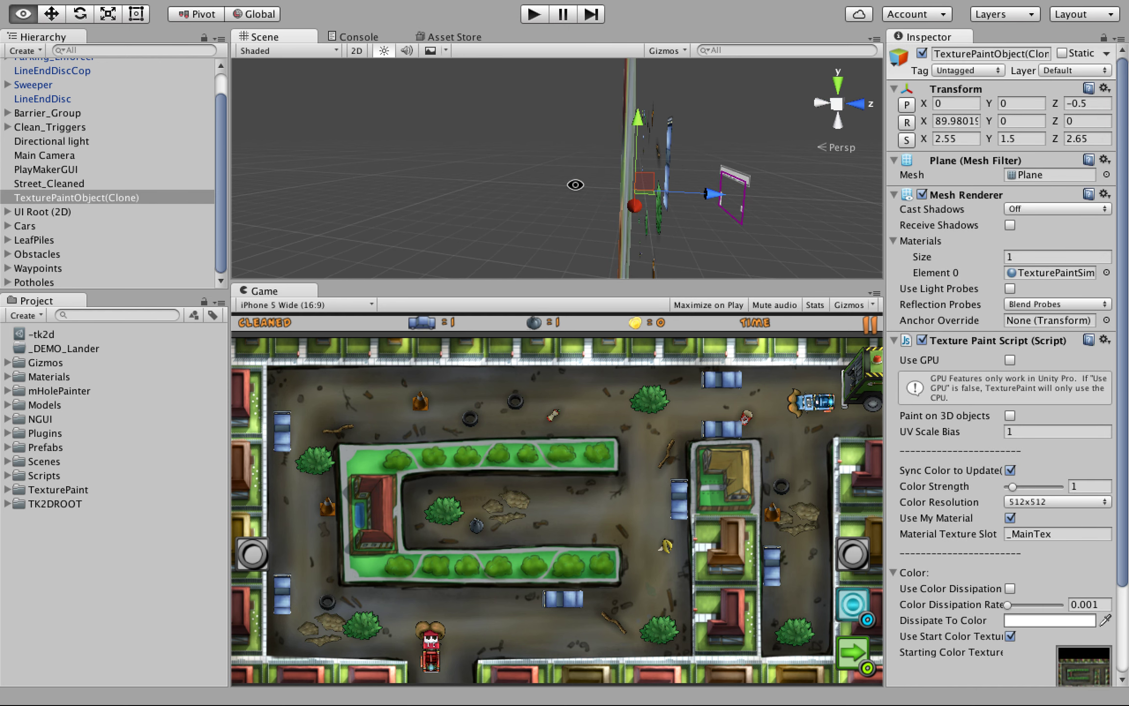
{"action": "left_click_drag", "start_coordinate": [539, 183], "coordinate": [523, 180], "text": "alt"}
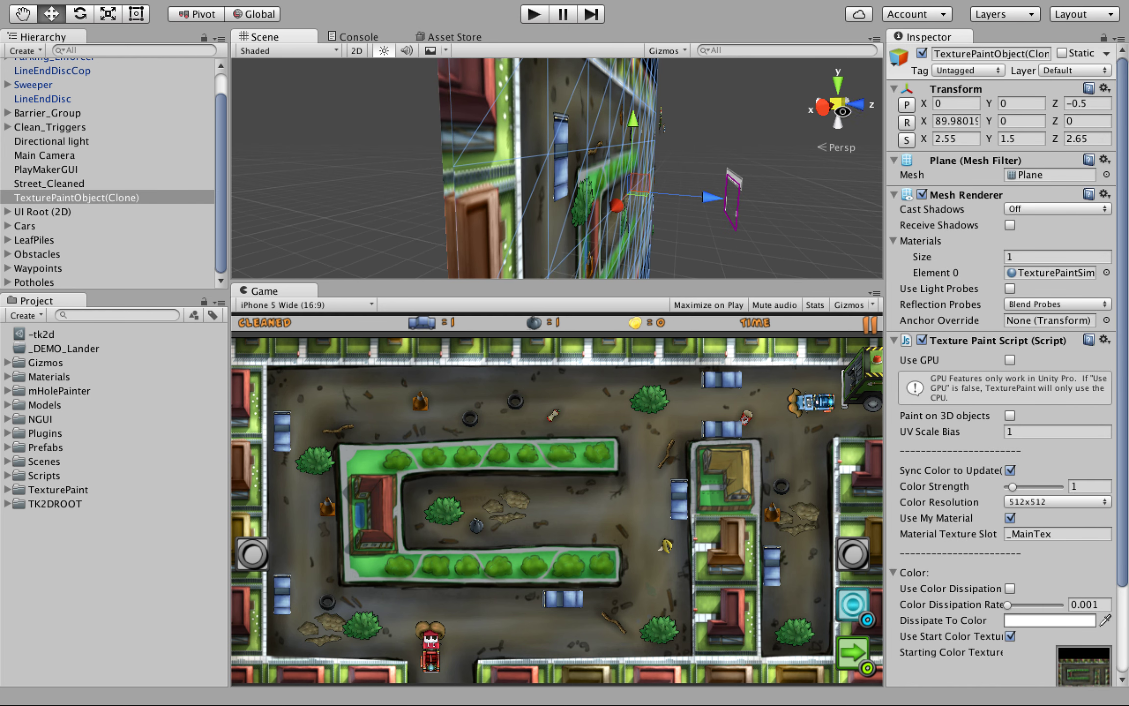
Toggle TexturePaintObject(Clone) off and on repeatedly to compare the clean and dirty streets, leaving it active
{"action": "left_click", "coordinate": [922, 54]}
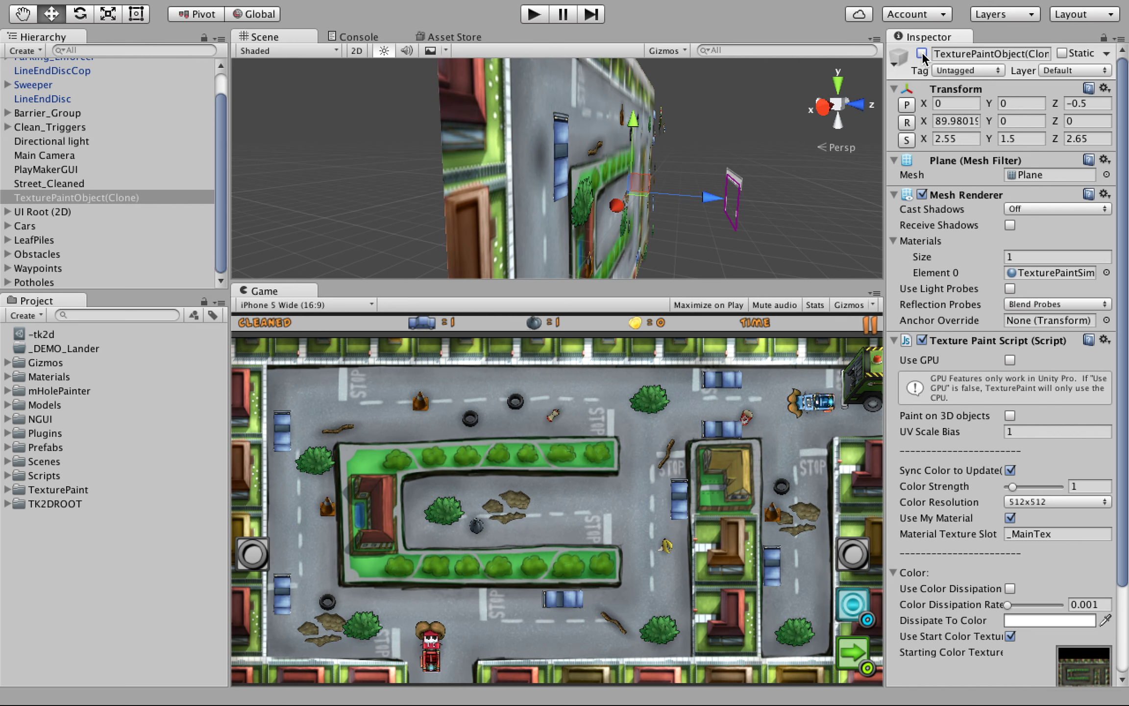
{"action": "left_click", "coordinate": [921, 54]}
{"action": "left_click", "coordinate": [922, 54]}
{"action": "left_click", "coordinate": [922, 54]}
{"action": "left_click", "coordinate": [922, 54]}
{"action": "left_click", "coordinate": [922, 54]}
{"action": "left_click", "coordinate": [921, 54]}
{"action": "left_click", "coordinate": [922, 54]}
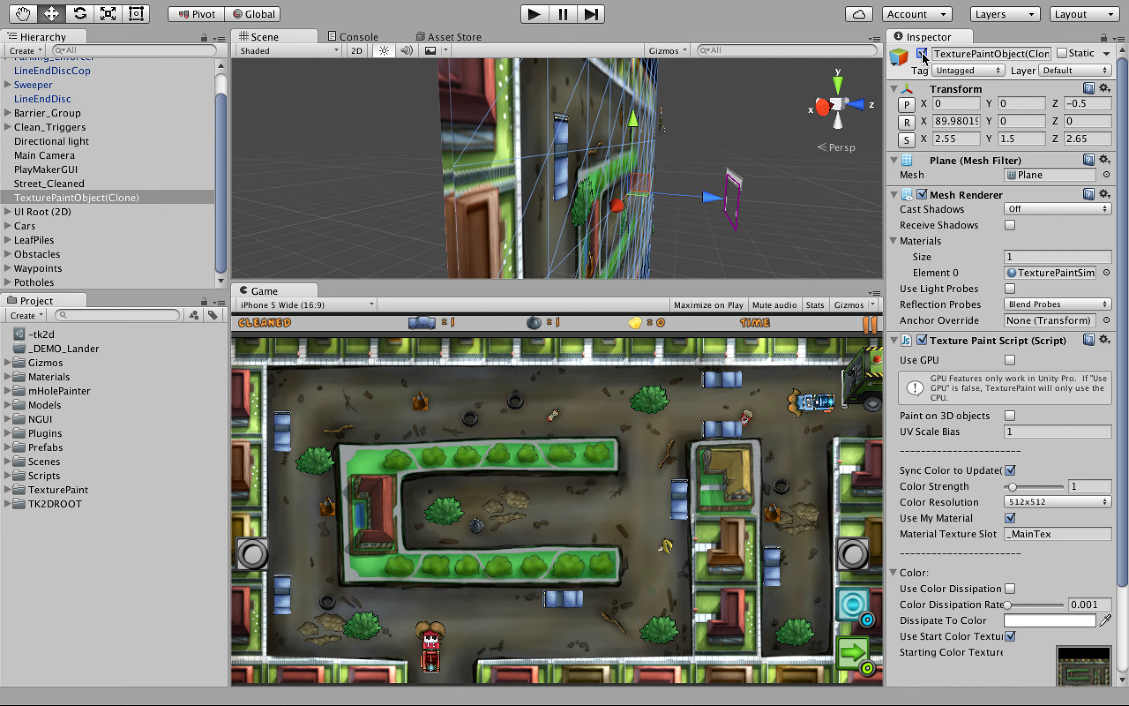
Select the Sweeper vehicle up close in the scene and examine its components
{"action": "left_click_drag", "start_coordinate": [613, 174], "coordinate": [514, 156], "text": "alt"}
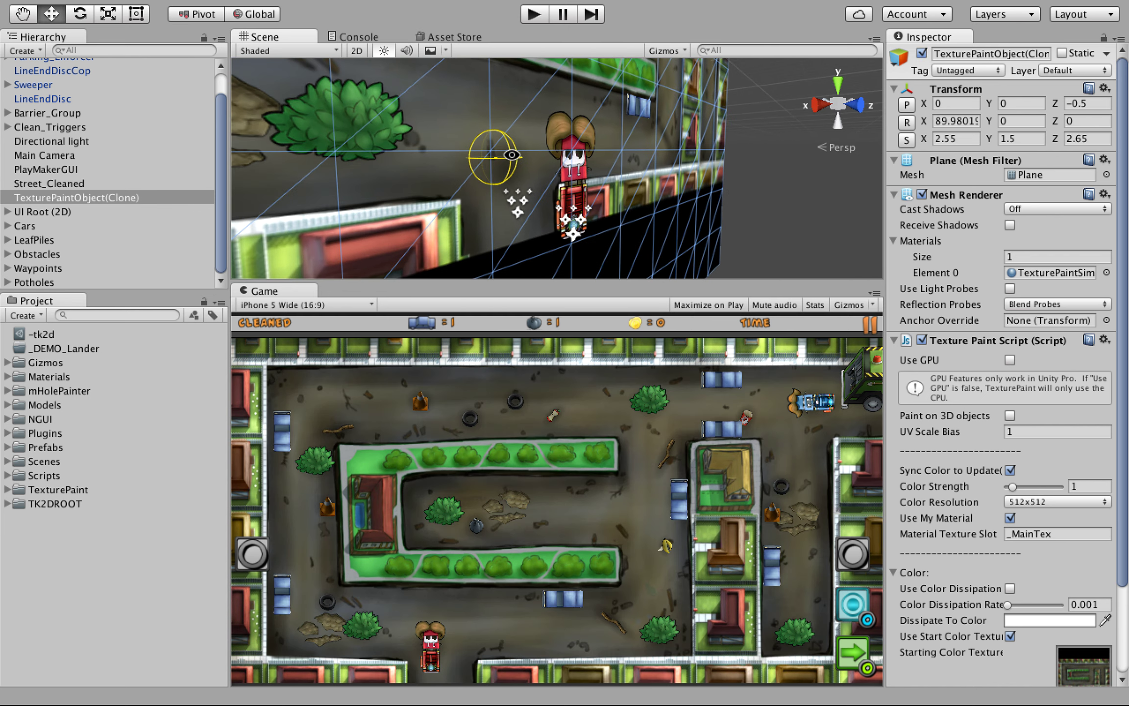
{"action": "left_click", "coordinate": [514, 156]}
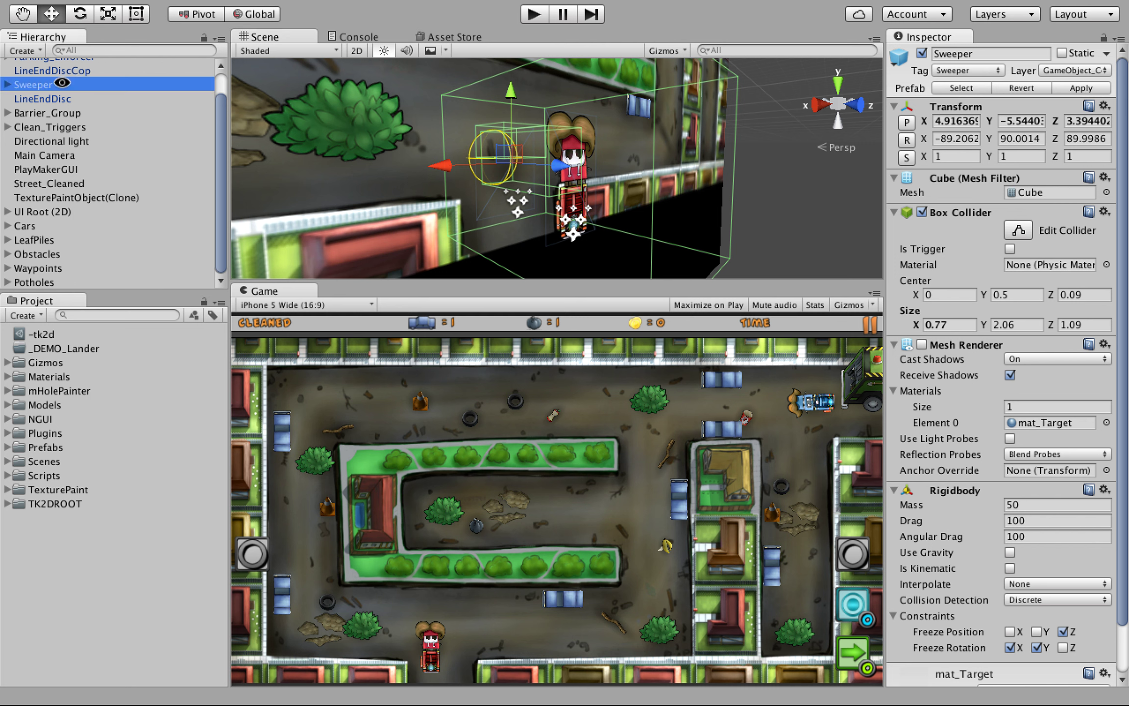
{"action": "scroll", "coordinate": [142, 164], "scroll_direction": "up", "scroll_amount": 2, "text": "alt"}
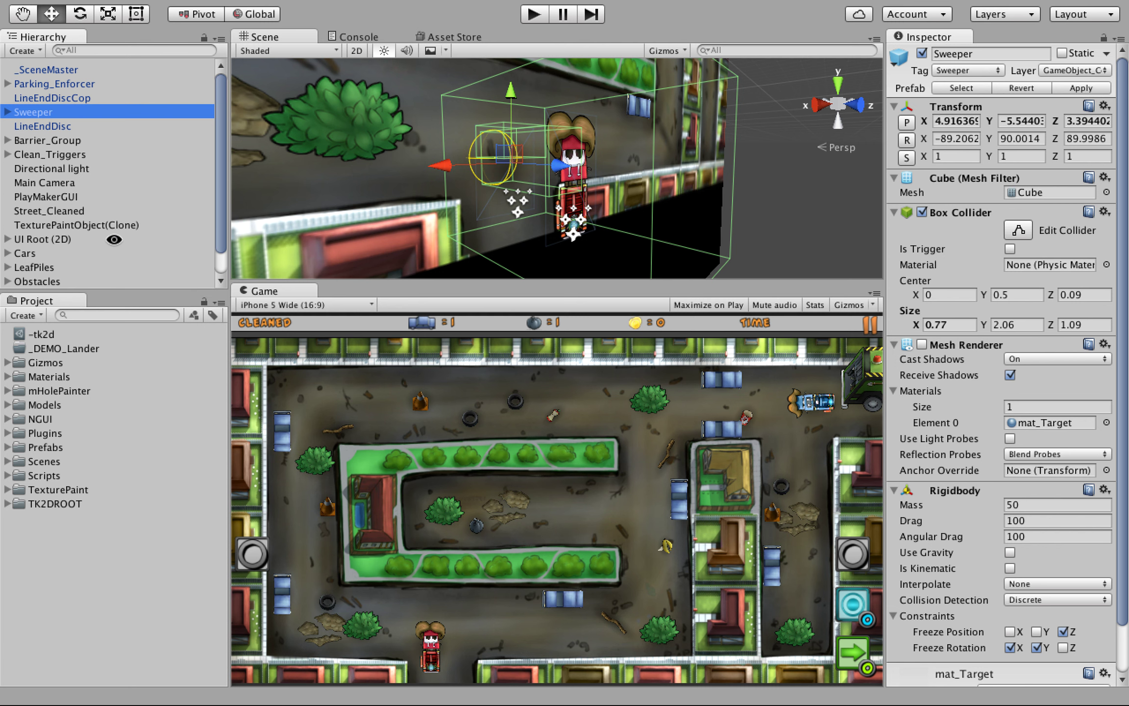
Inspect TexturePaintObject(Clone) and view the TexturePaint_Documentation file in the TexturePaint folder, leaving the folder collapsed
{"action": "left_click", "coordinate": [114, 226]}
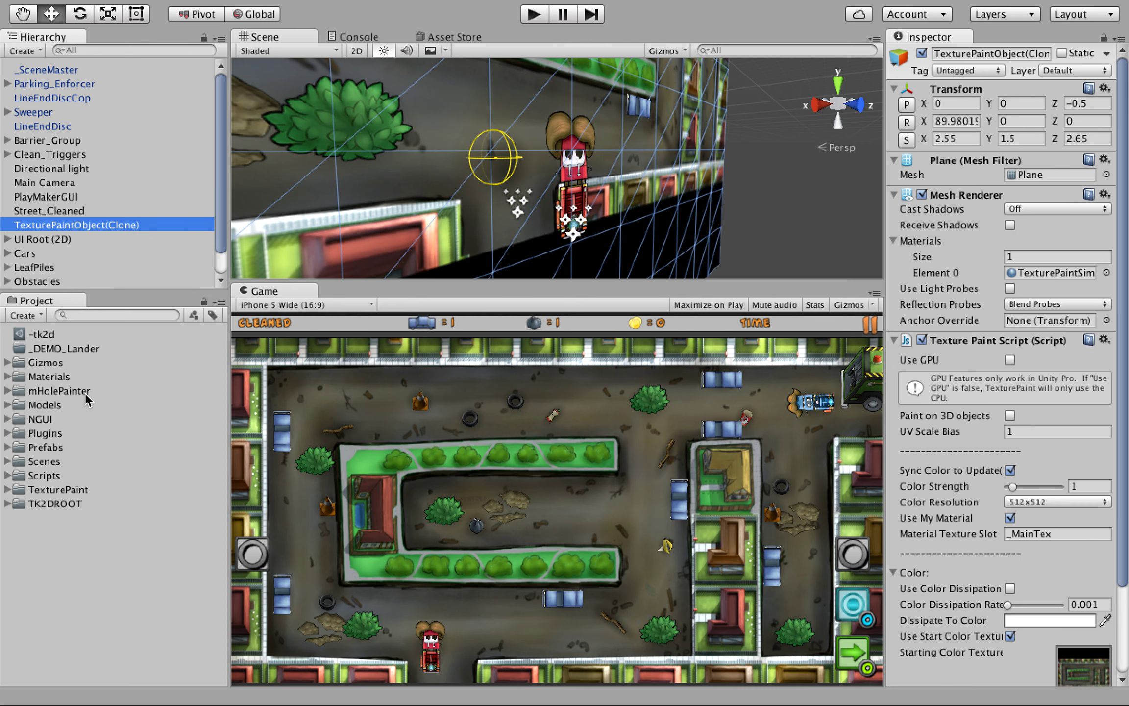
{"action": "left_click", "coordinate": [85, 392]}
{"action": "left_click", "coordinate": [82, 490]}
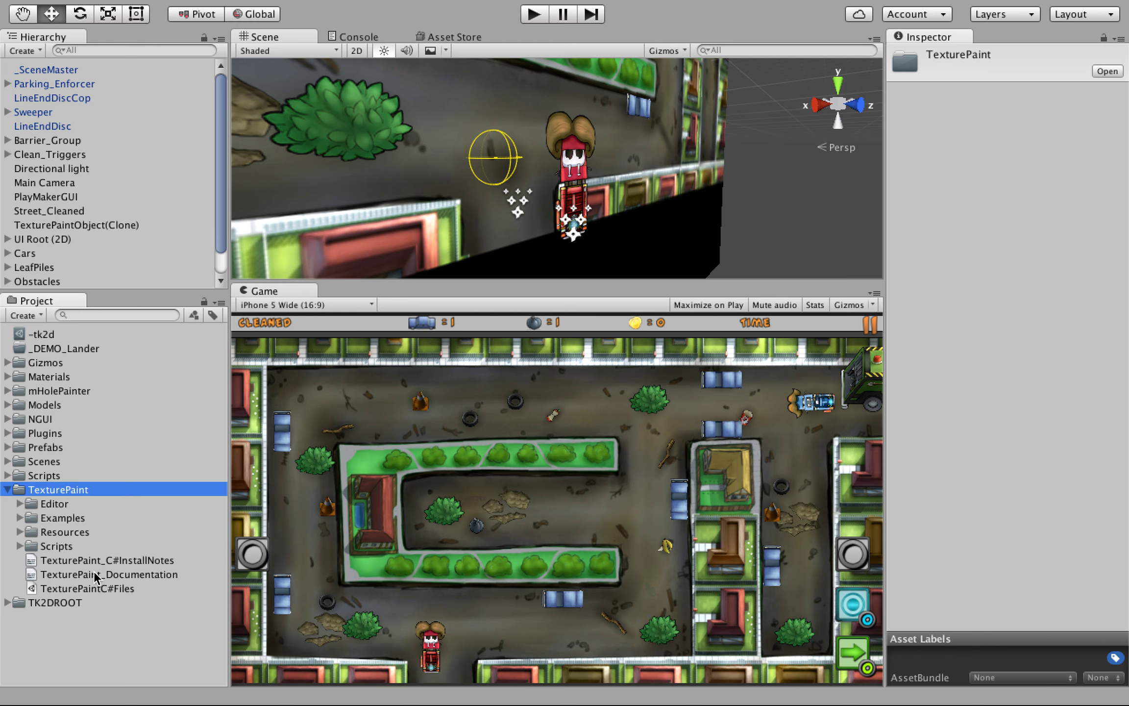
{"action": "left_click", "coordinate": [94, 573]}
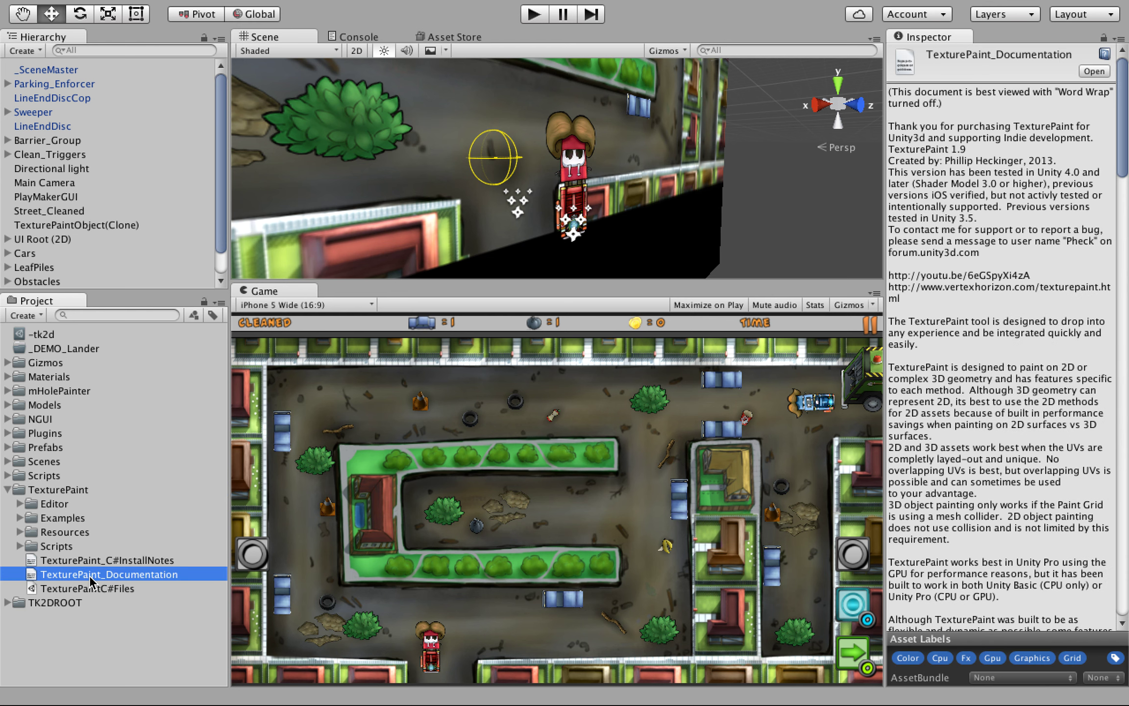
{"action": "left_click", "coordinate": [8, 490]}
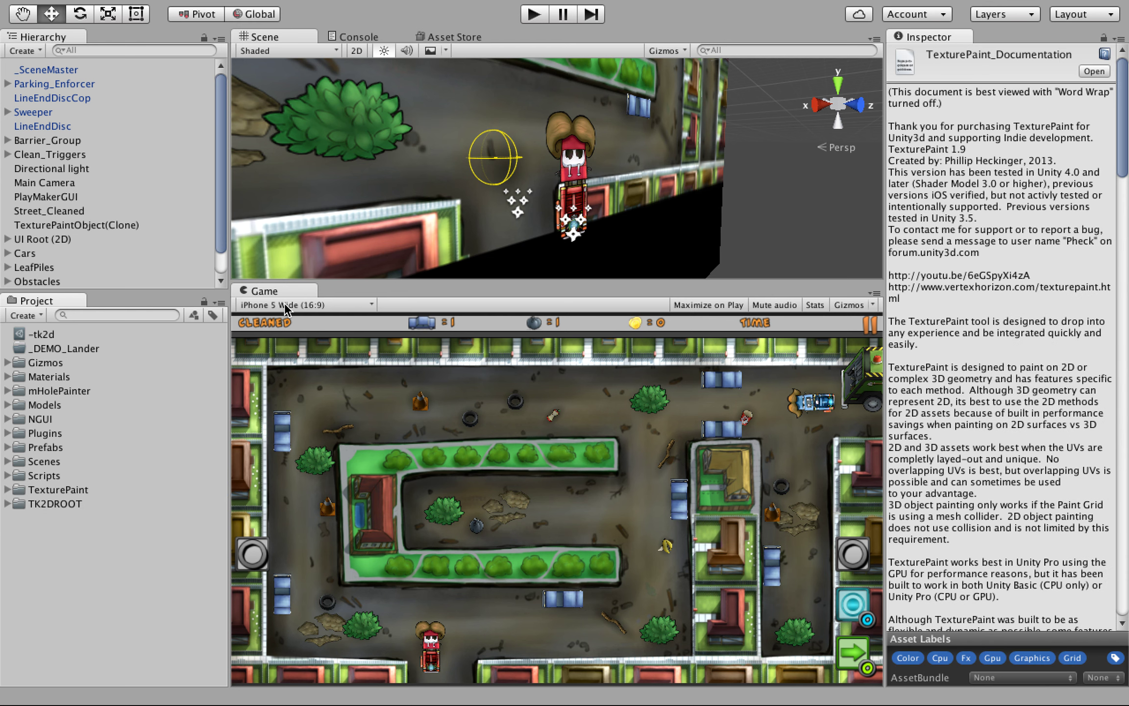
Examine the Sweeper's box collider in the scene, then select Barrier_Group to show the level's barrier colliders
{"action": "left_click", "coordinate": [513, 164]}
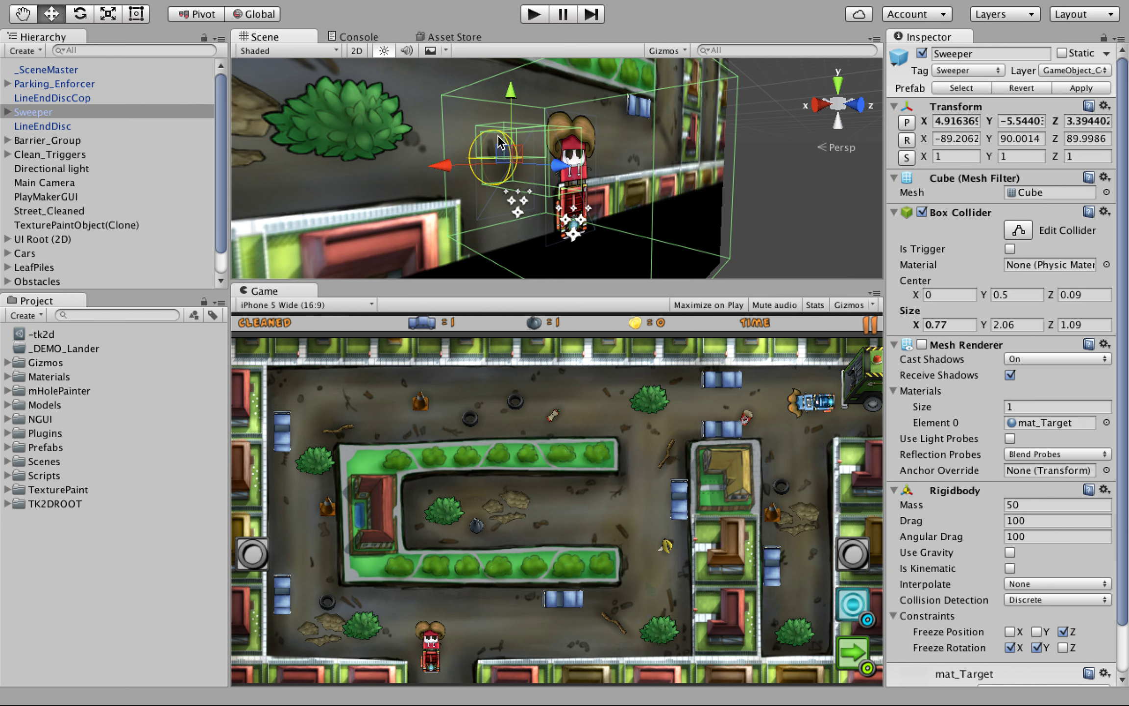
{"action": "scroll", "coordinate": [577, 179], "scroll_direction": "down", "scroll_amount": 8}
{"action": "middle_click_drag", "start_coordinate": [577, 180], "coordinate": [590, 230]}
{"action": "left_click_drag", "start_coordinate": [590, 230], "coordinate": [480, 163], "text": "alt"}
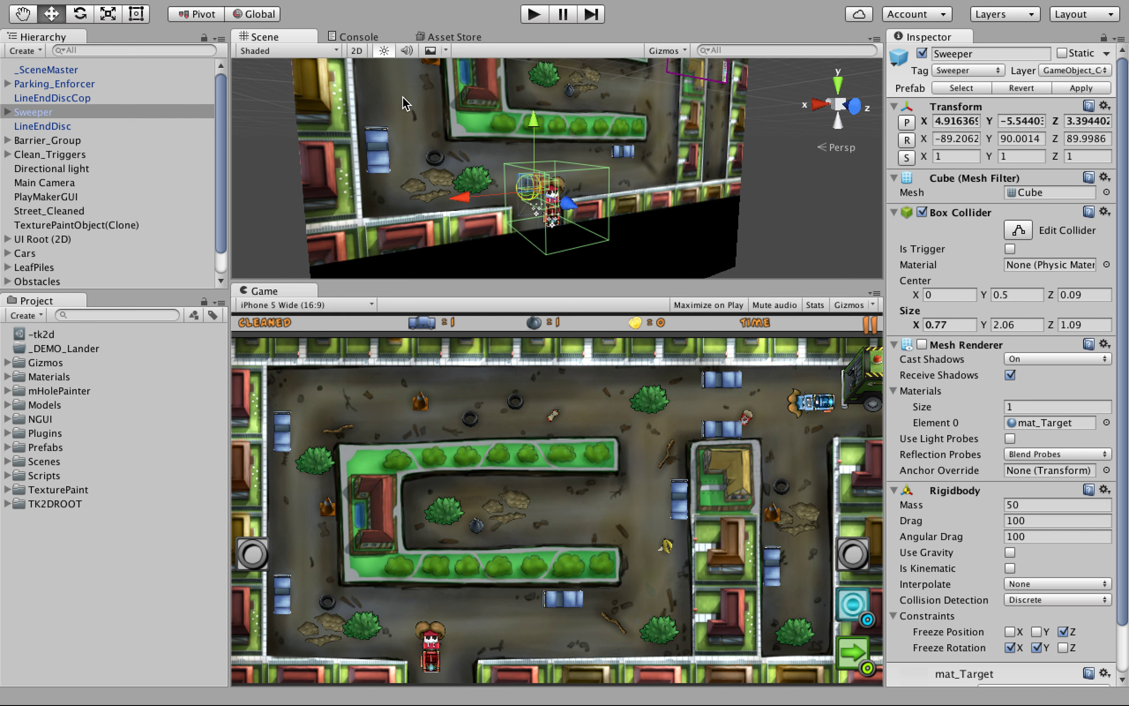
{"action": "left_click_drag", "start_coordinate": [507, 154], "coordinate": [540, 208], "text": "alt"}
{"action": "left_click", "coordinate": [47, 142]}
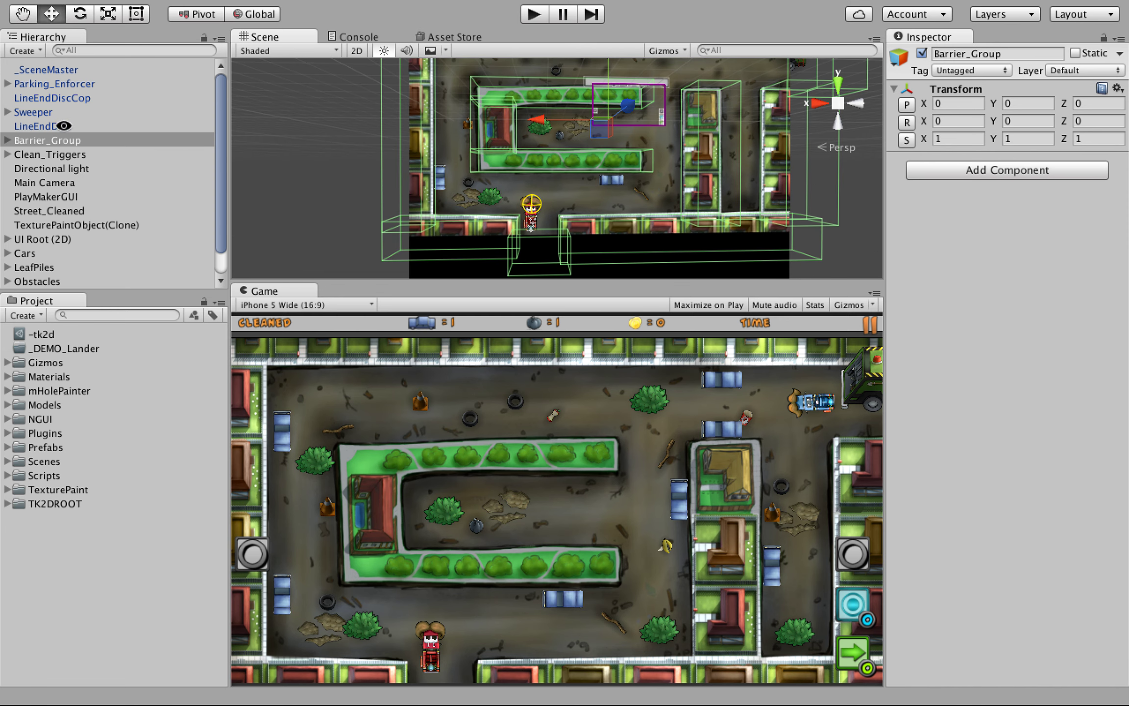
Select LineEndDisc and frame it in the scene close to the sweeper
{"action": "double_click", "coordinate": [63, 126]}
{"action": "scroll", "coordinate": [590, 217], "scroll_direction": "up", "scroll_amount": 5}
{"action": "right_click_drag", "start_coordinate": [590, 217], "coordinate": [597, 218], "text": "alt"}
{"action": "left_click_drag", "start_coordinate": [597, 218], "coordinate": [569, 178], "text": "alt"}
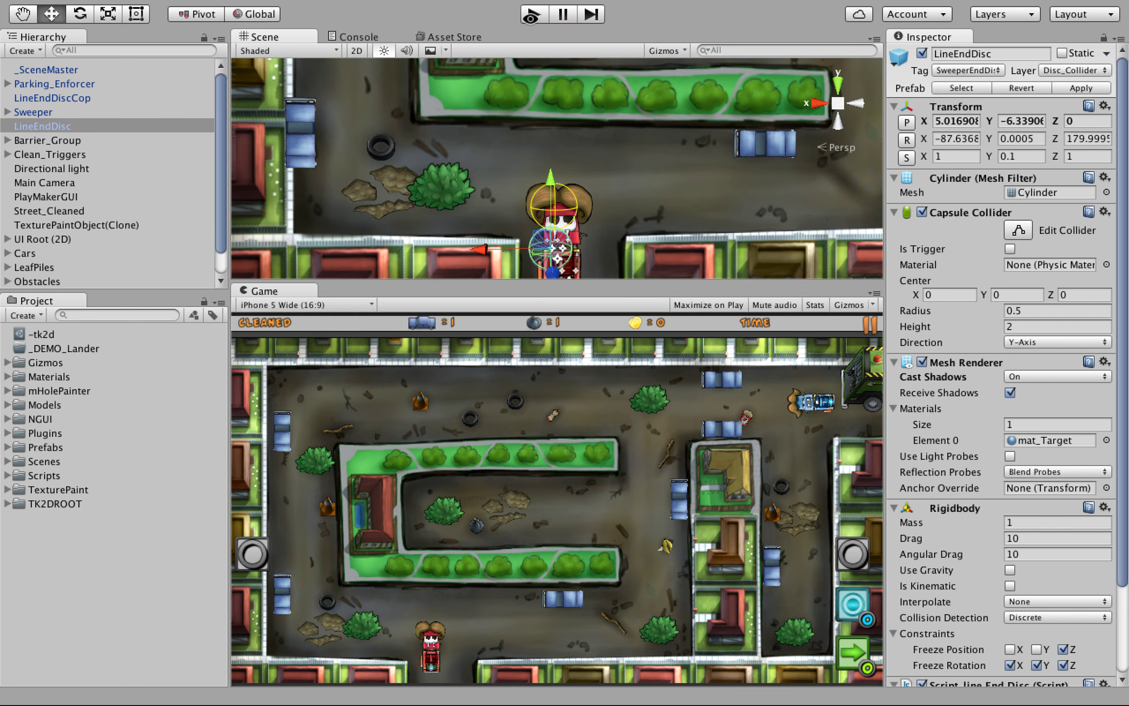
Run the game and draw a sweeper path through the lower-left street while following LineEndDisc in the scene view
{"action": "left_click", "coordinate": [531, 15]}
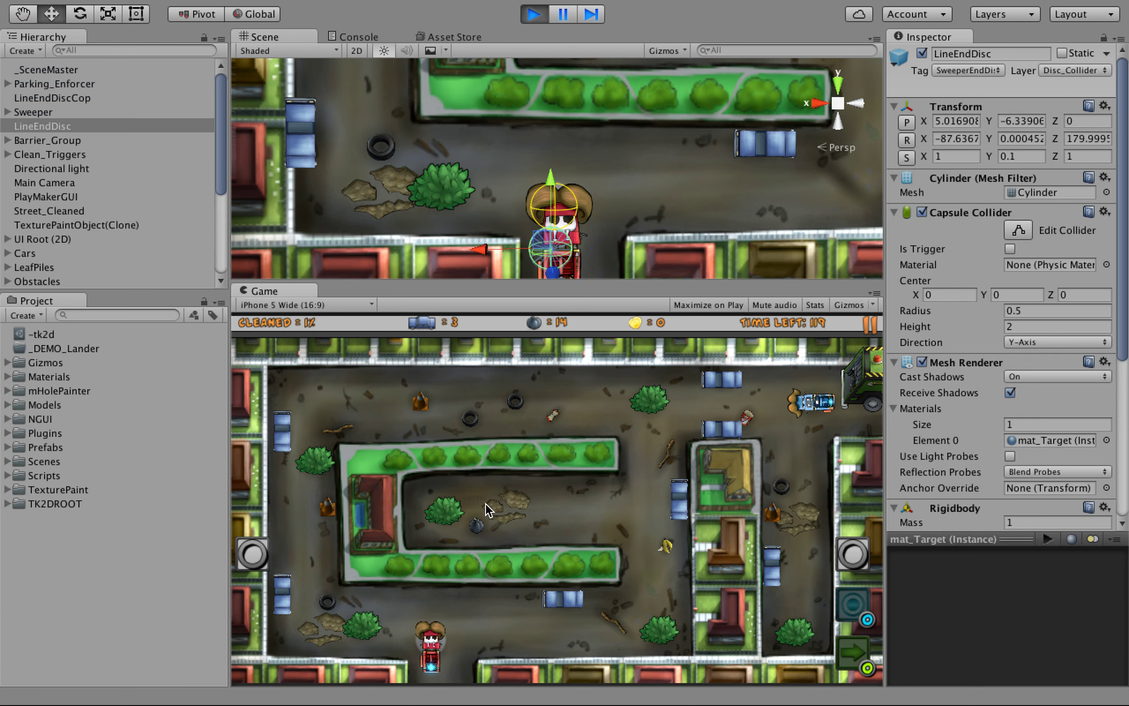
{"action": "mouse_move", "coordinate": [414, 621]}
{"action": "left_mouse_down"}
{"action": "mouse_move", "coordinate": [370, 605]}
{"action": "mouse_move", "coordinate": [346, 618]}
{"action": "mouse_move", "coordinate": [316, 541]}
{"action": "mouse_move", "coordinate": [386, 619]}
{"action": "mouse_move", "coordinate": [473, 627]}
{"action": "left_mouse_up"}
{"action": "left_click_drag", "start_coordinate": [516, 250], "coordinate": [523, 188], "text": "alt"}
{"action": "right_click_drag", "start_coordinate": [522, 188], "coordinate": [559, 203], "text": "alt"}
{"action": "left_click_drag", "start_coordinate": [559, 203], "coordinate": [440, 225], "text": "alt"}
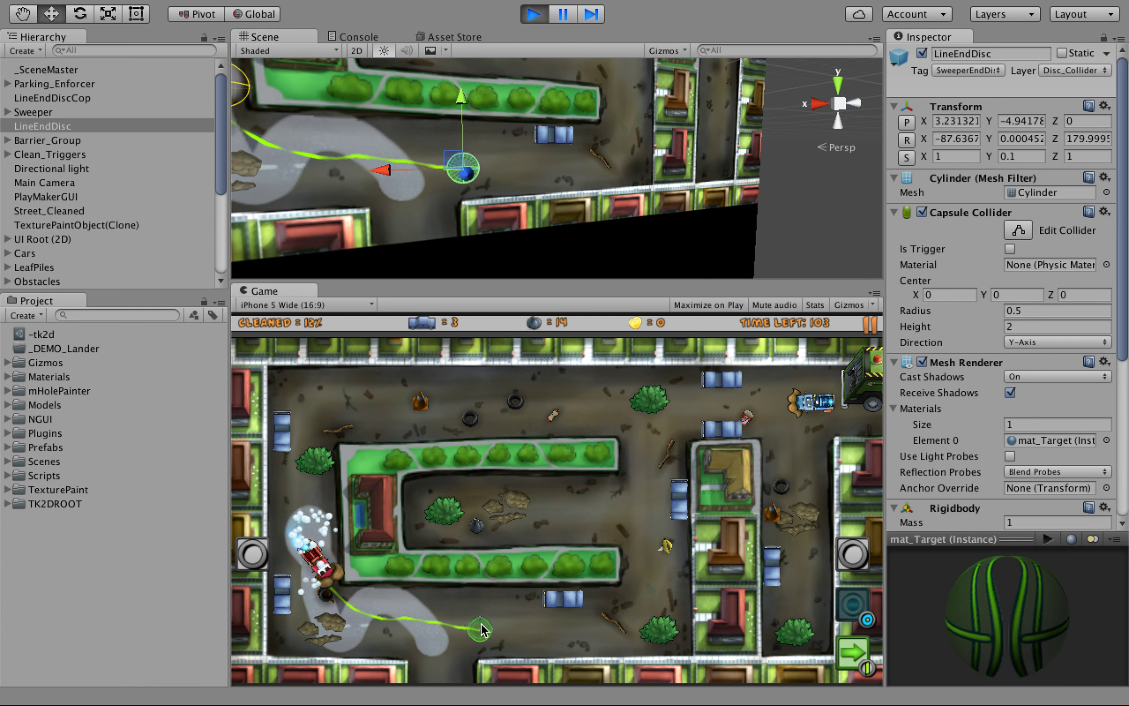
Extend the sweeper's path in waves along the lower street, around the corner and into loops within the U-shaped hedge
{"action": "left_click_drag", "start_coordinate": [556, 648], "coordinate": [609, 604]}
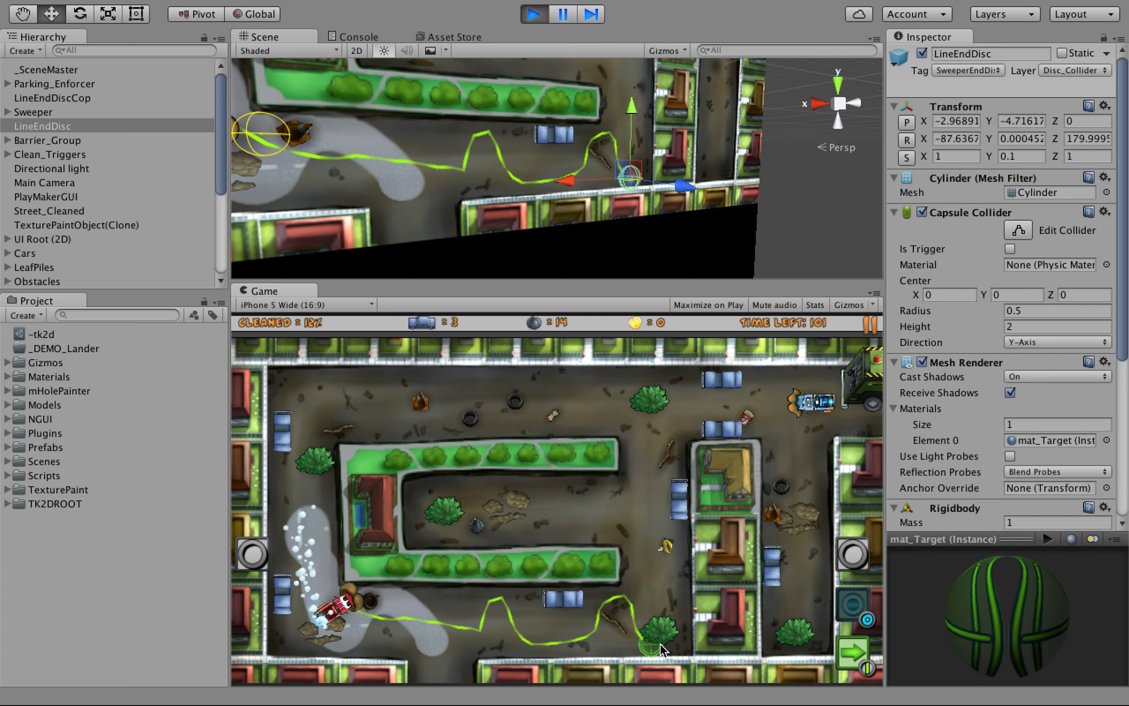
{"action": "mouse_move", "coordinate": [661, 650]}
{"action": "left_mouse_down"}
{"action": "mouse_move", "coordinate": [659, 534]}
{"action": "mouse_move", "coordinate": [554, 541]}
{"action": "mouse_move", "coordinate": [471, 517]}
{"action": "mouse_move", "coordinate": [468, 500]}
{"action": "left_mouse_up"}
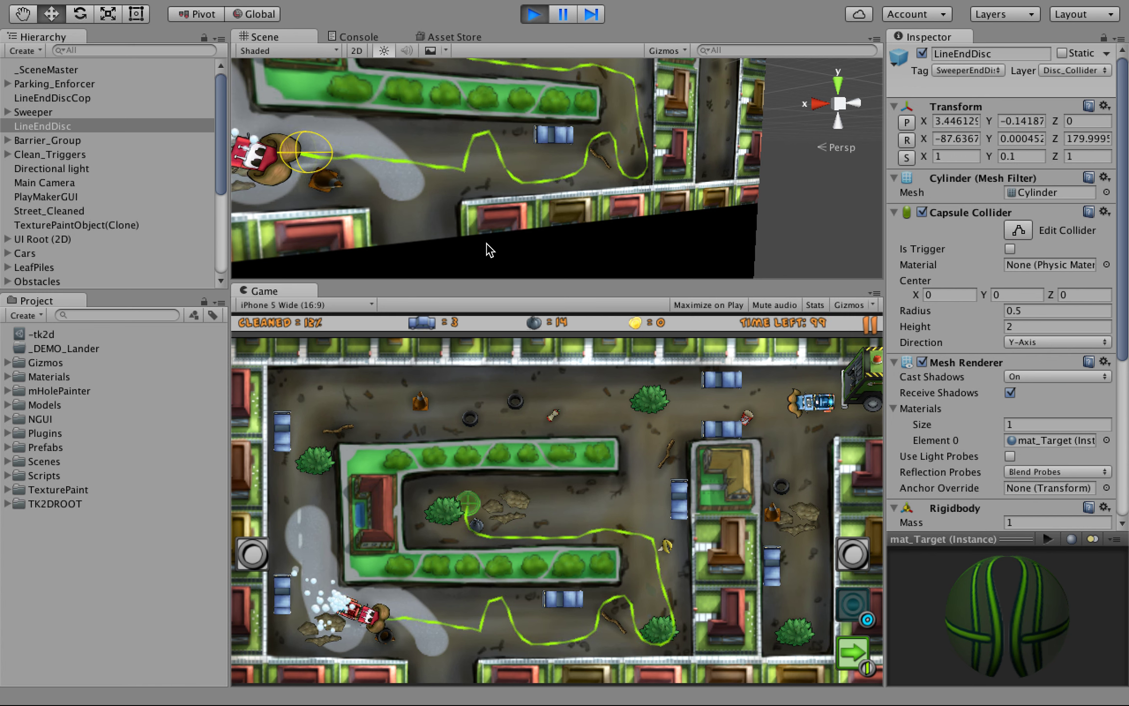
{"action": "middle_click_drag", "start_coordinate": [487, 196], "coordinate": [502, 237], "text": "alt"}
{"action": "mouse_move", "coordinate": [468, 501]}
{"action": "left_mouse_down"}
{"action": "mouse_move", "coordinate": [448, 493]}
{"action": "mouse_move", "coordinate": [443, 569]}
{"action": "mouse_move", "coordinate": [419, 500]}
{"action": "mouse_move", "coordinate": [411, 519]}
{"action": "mouse_move", "coordinate": [417, 495]}
{"action": "mouse_move", "coordinate": [444, 483]}
{"action": "mouse_move", "coordinate": [400, 483]}
{"action": "left_mouse_up"}
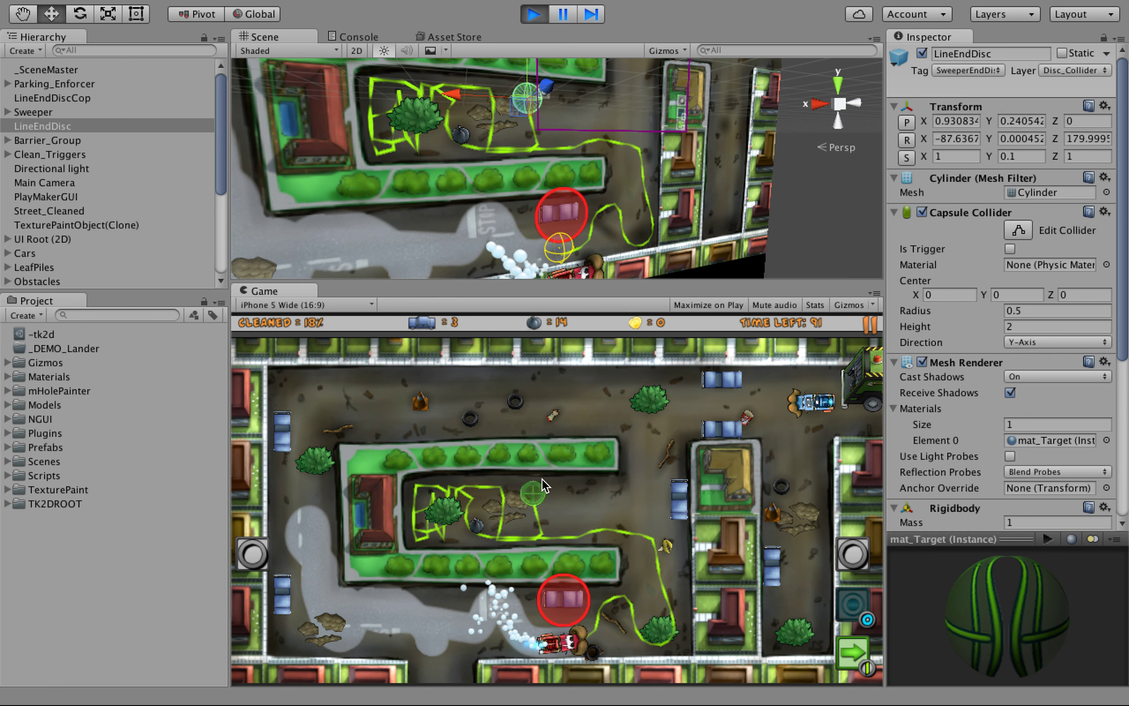
Continue the sweeper's path along the upper street, down the far-left street and back through the lower street to the hedge opening
{"action": "mouse_move", "coordinate": [635, 512]}
{"action": "left_mouse_down"}
{"action": "mouse_move", "coordinate": [637, 455]}
{"action": "mouse_move", "coordinate": [578, 424]}
{"action": "mouse_move", "coordinate": [379, 417]}
{"action": "mouse_move", "coordinate": [358, 375]}
{"action": "mouse_move", "coordinate": [353, 429]}
{"action": "mouse_move", "coordinate": [316, 487]}
{"action": "left_mouse_up"}
{"action": "left_click_drag", "start_coordinate": [516, 226], "coordinate": [477, 178], "text": "alt"}
{"action": "right_click_drag", "start_coordinate": [476, 178], "coordinate": [467, 197], "text": "alt"}
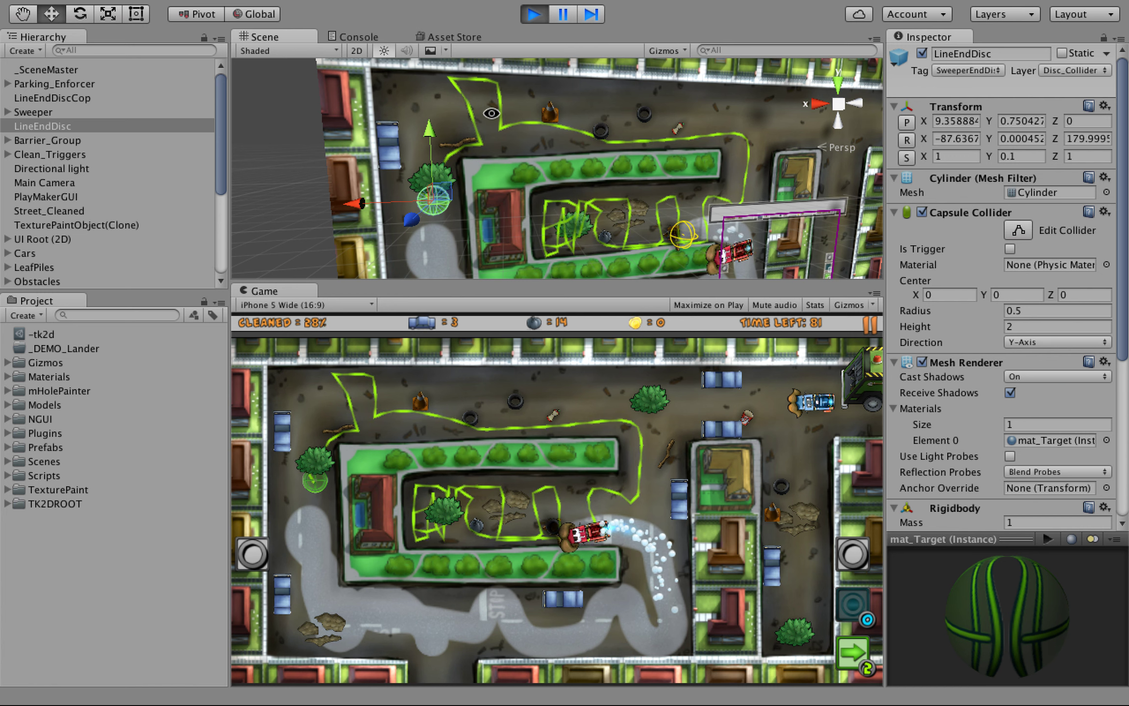
{"action": "left_click", "coordinate": [322, 488]}
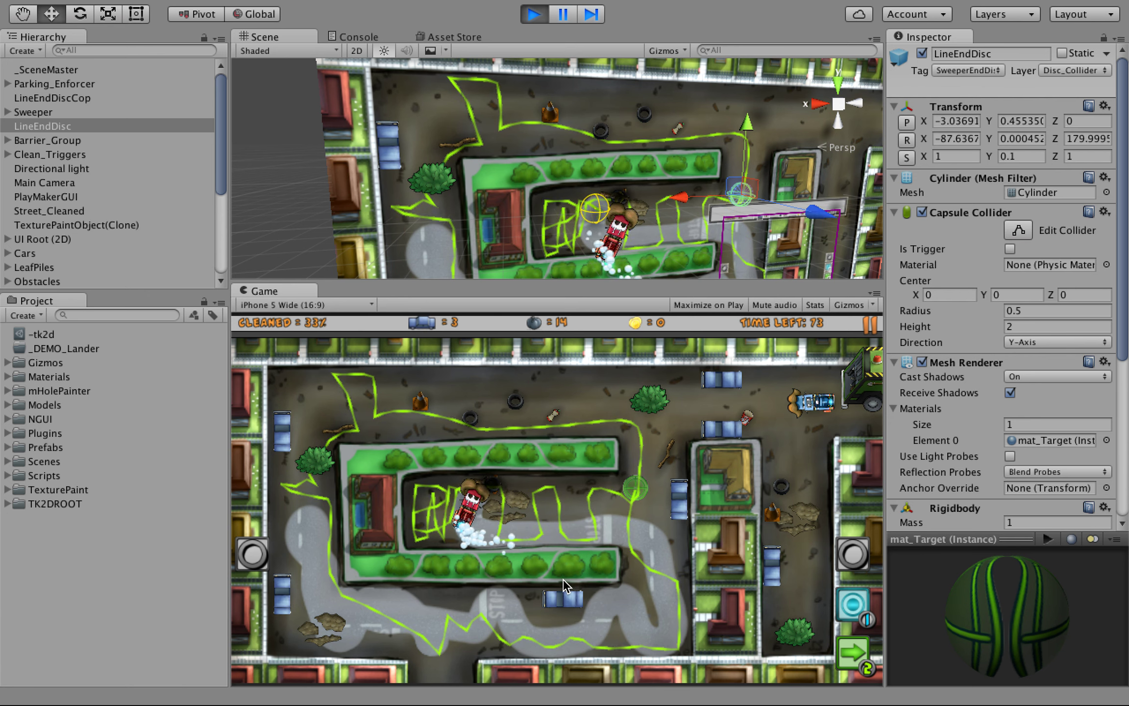
Select LineEndDiscCop and draw the parking enforcer's path past the two upper parked cars to the car in the far-right street
{"action": "right_click_drag", "start_coordinate": [492, 276], "coordinate": [561, 199]}
{"action": "left_click", "coordinate": [63, 112]}
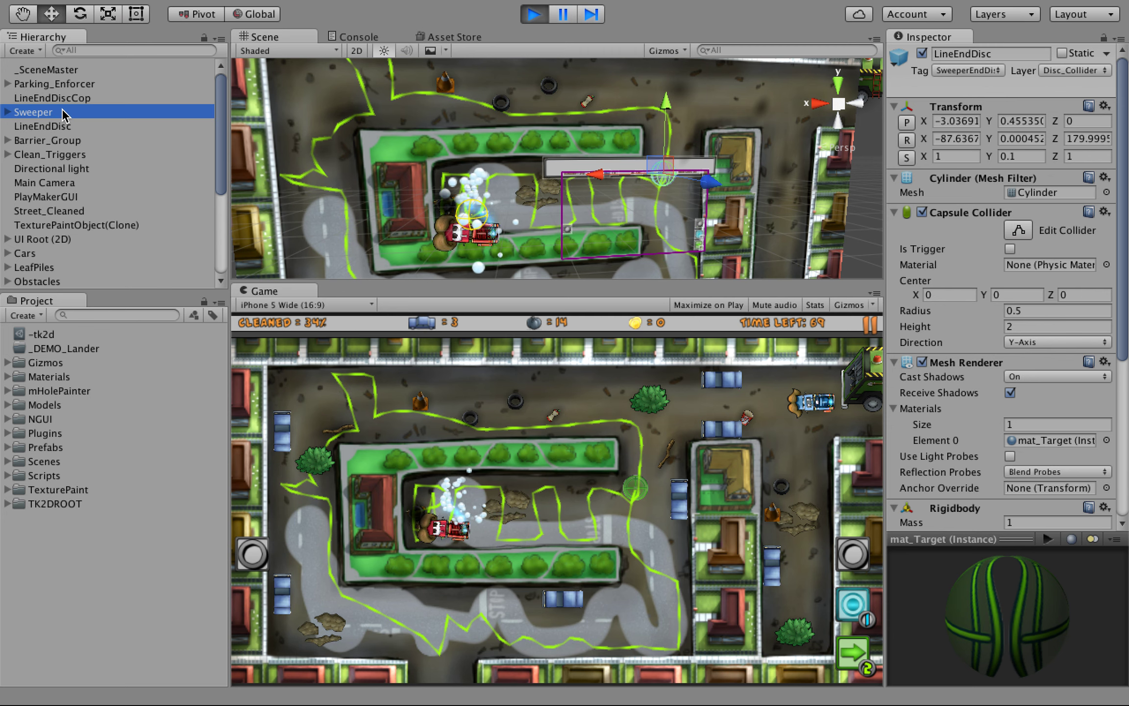
{"action": "left_click", "coordinate": [54, 98]}
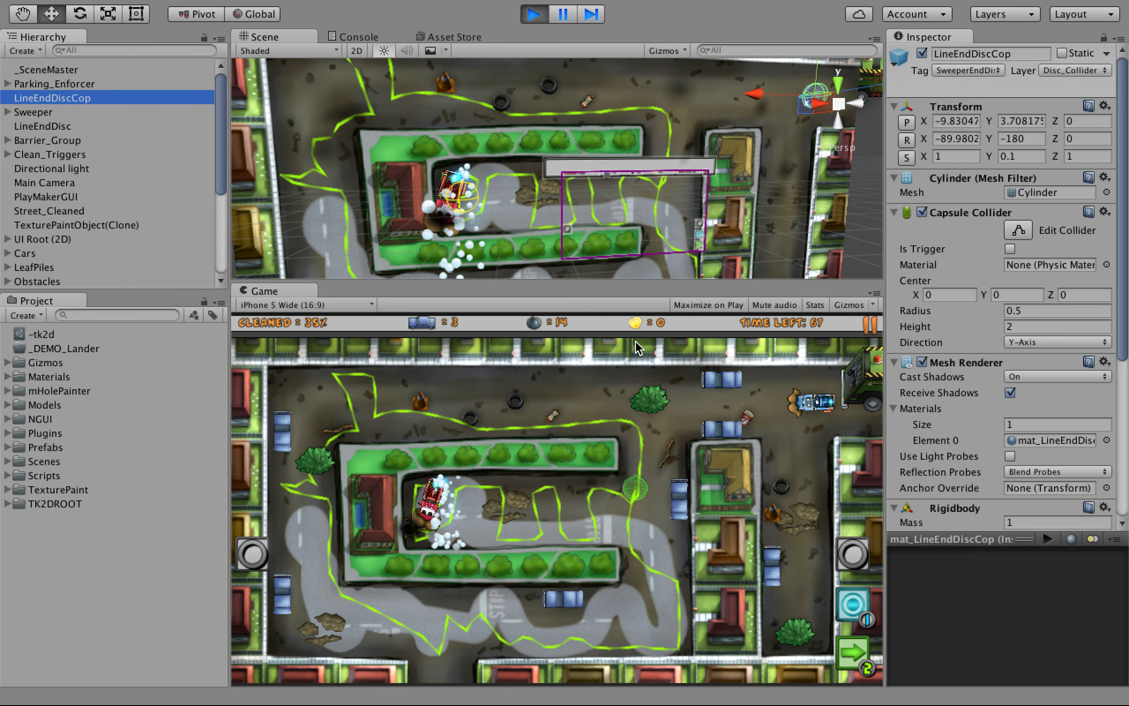
{"action": "left_click", "coordinate": [815, 401]}
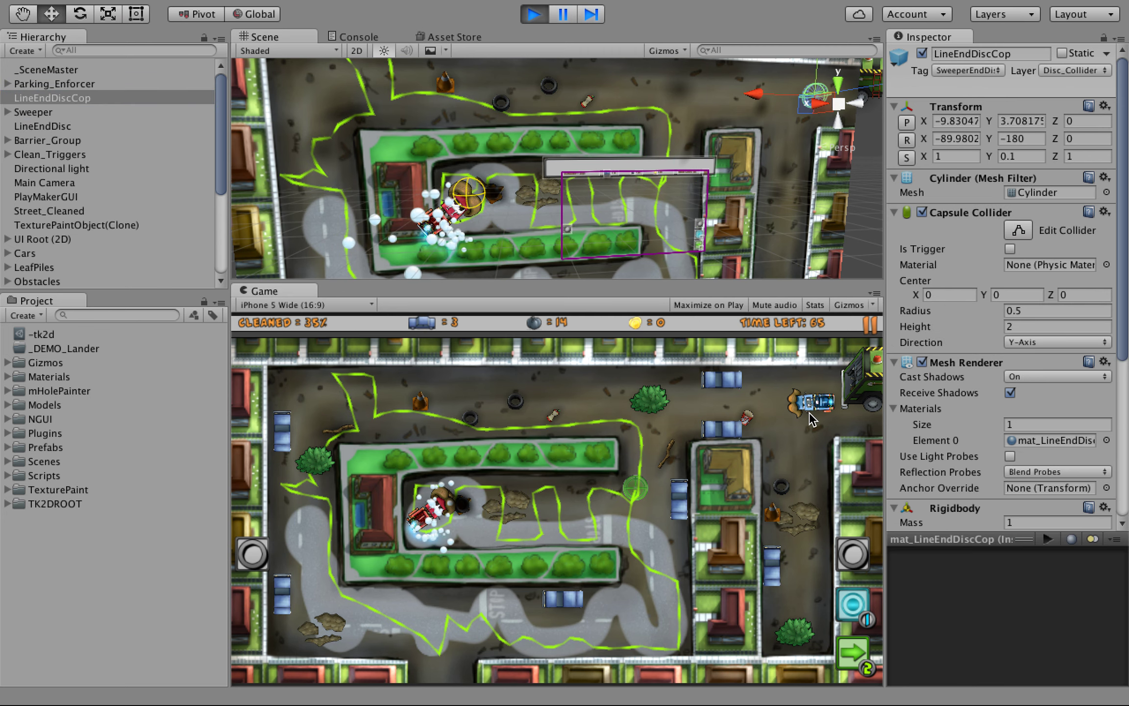
{"action": "mouse_move", "coordinate": [811, 407]}
{"action": "left_mouse_down"}
{"action": "mouse_move", "coordinate": [684, 414]}
{"action": "mouse_move", "coordinate": [784, 412]}
{"action": "mouse_move", "coordinate": [794, 568]}
{"action": "mouse_move", "coordinate": [779, 554]}
{"action": "left_mouse_up"}
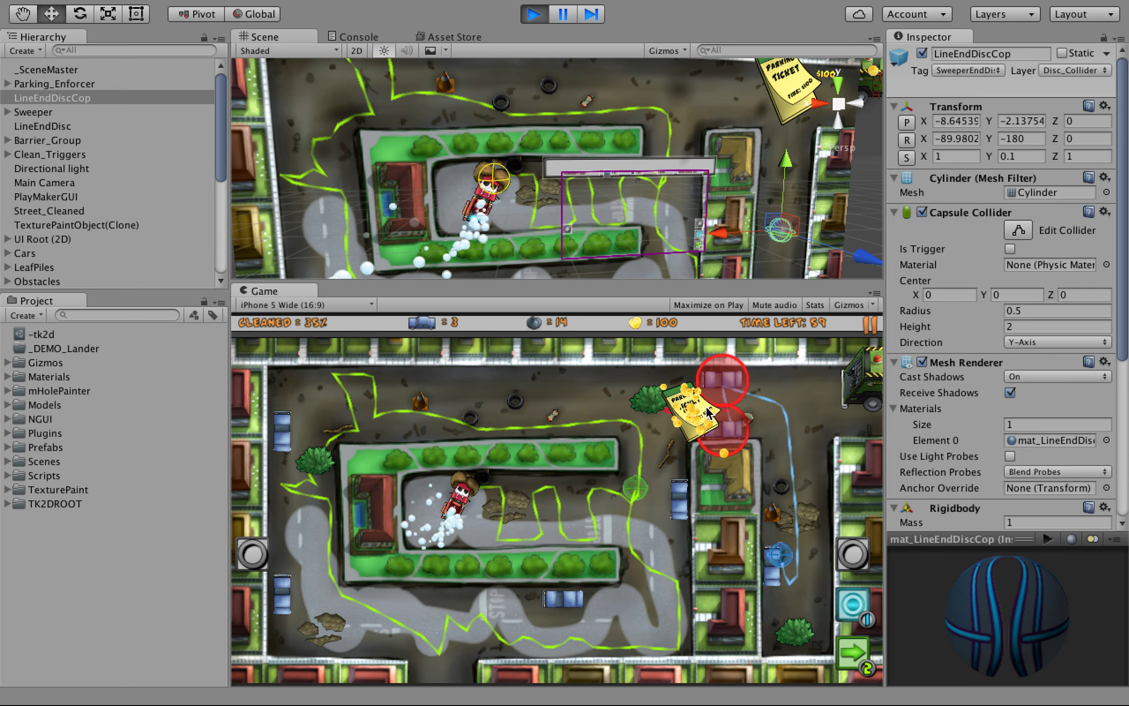
Examine the parking enforcer ticketing the marked cars up close in the scene view
{"action": "middle_click_drag", "start_coordinate": [730, 211], "coordinate": [661, 216]}
{"action": "scroll", "coordinate": [637, 218], "scroll_direction": "up", "scroll_amount": 5}
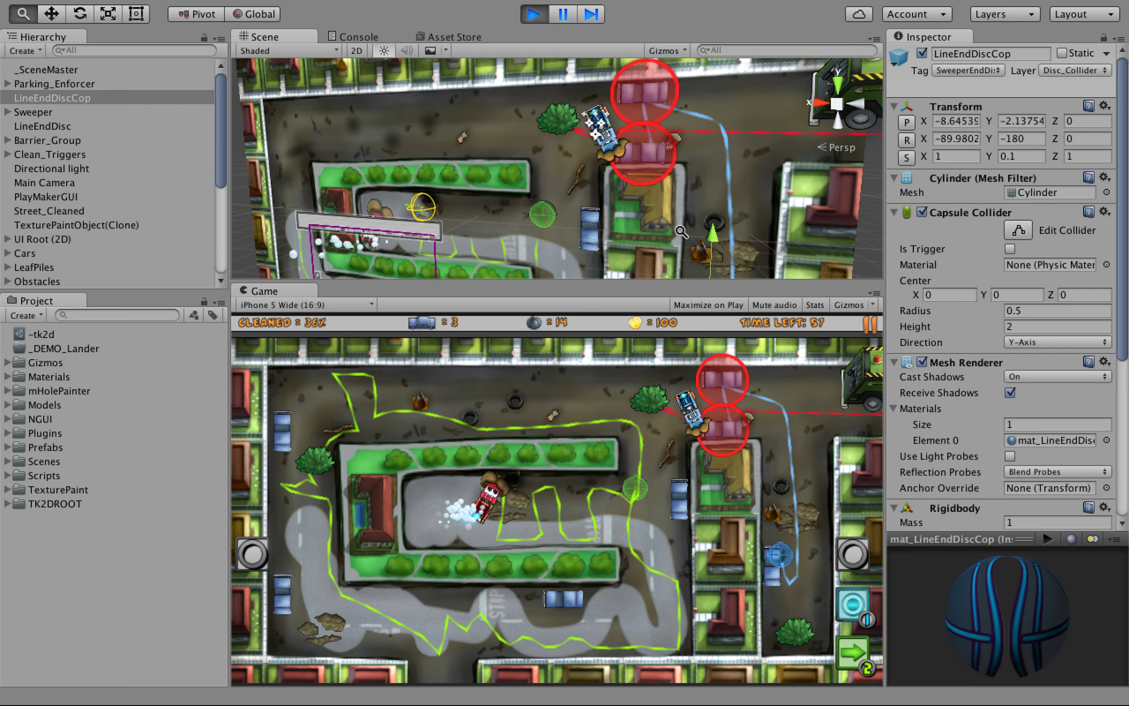
{"action": "left_click_drag", "start_coordinate": [619, 219], "coordinate": [592, 181], "text": "alt"}
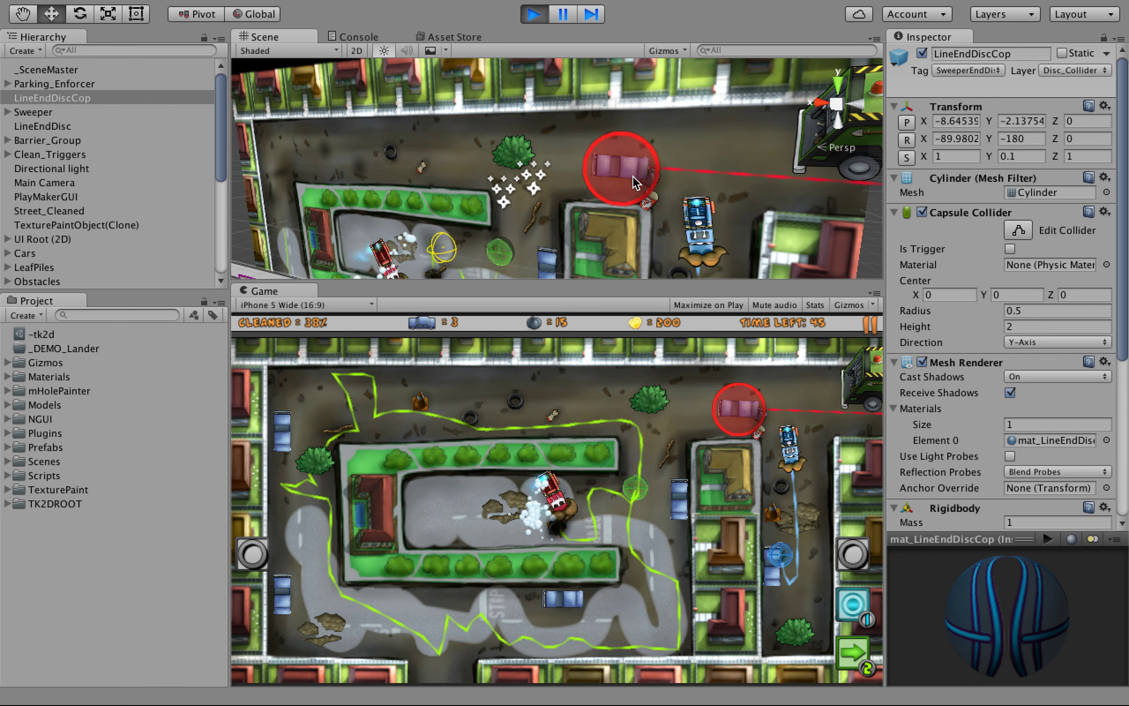
Select the Waypoints group and examine its waypoint boxes around the streets and outside the level
{"action": "scroll", "coordinate": [60, 231], "scroll_direction": "down", "scroll_amount": 5}
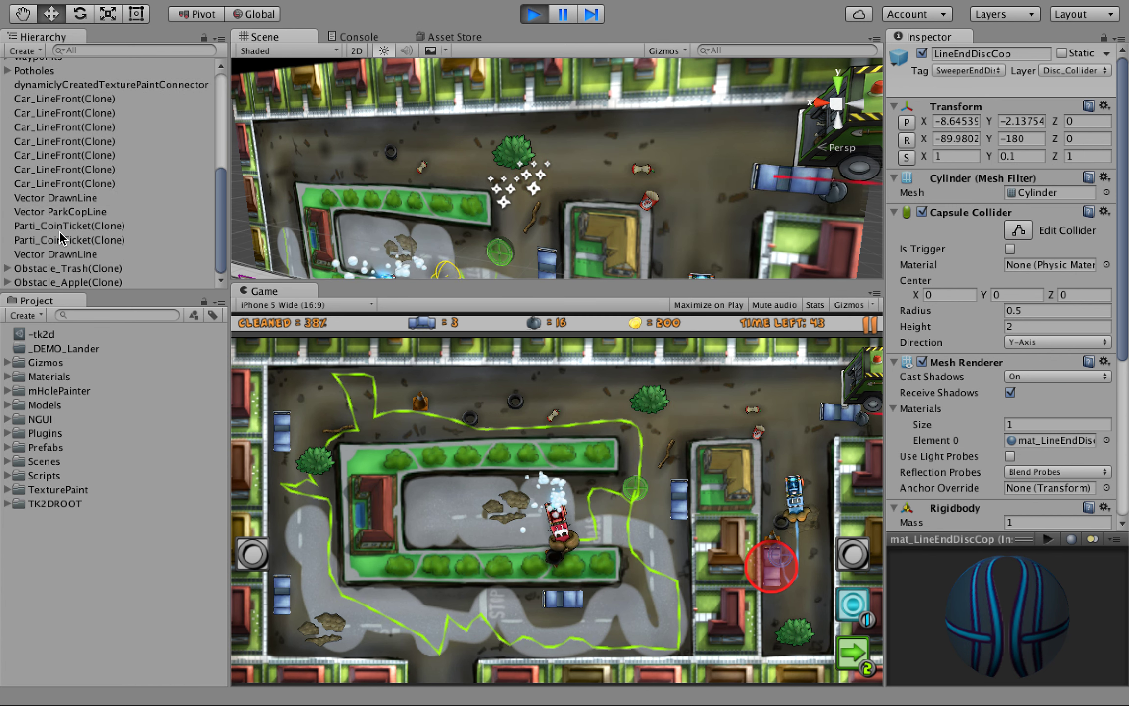
{"action": "scroll", "coordinate": [19, 128], "scroll_direction": "up", "scroll_amount": 2}
{"action": "left_click", "coordinate": [38, 98]}
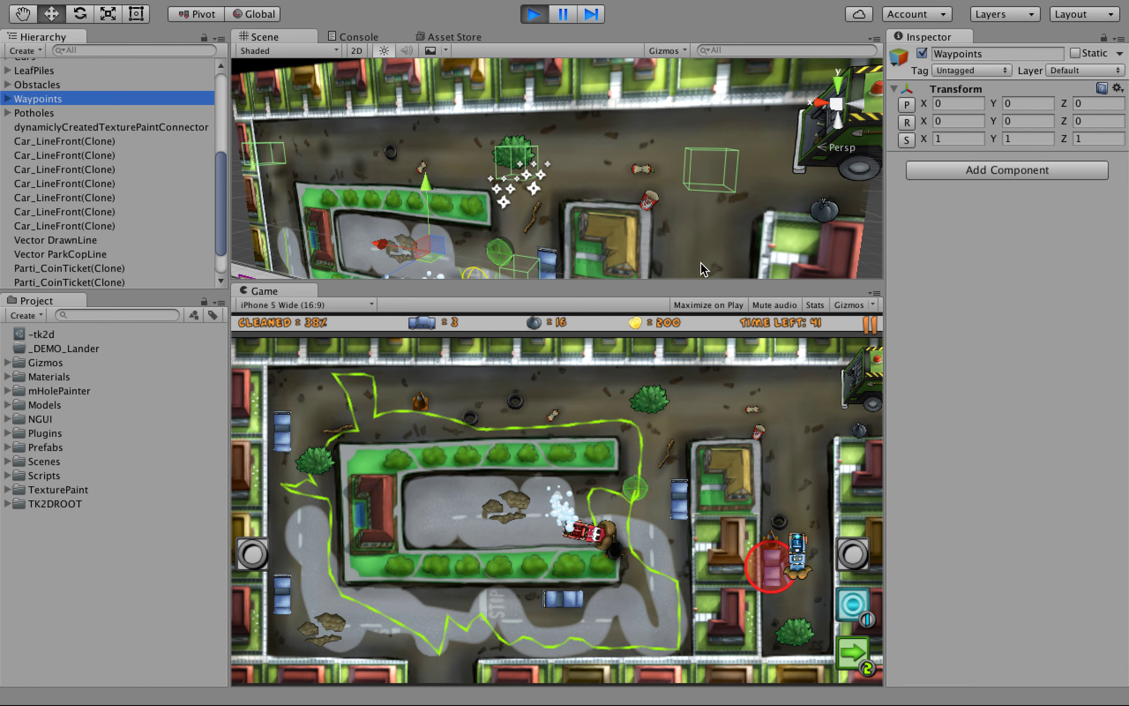
{"action": "middle_click_drag", "start_coordinate": [543, 184], "coordinate": [560, 165]}
{"action": "scroll", "coordinate": [560, 165], "scroll_direction": "down", "scroll_amount": 5}
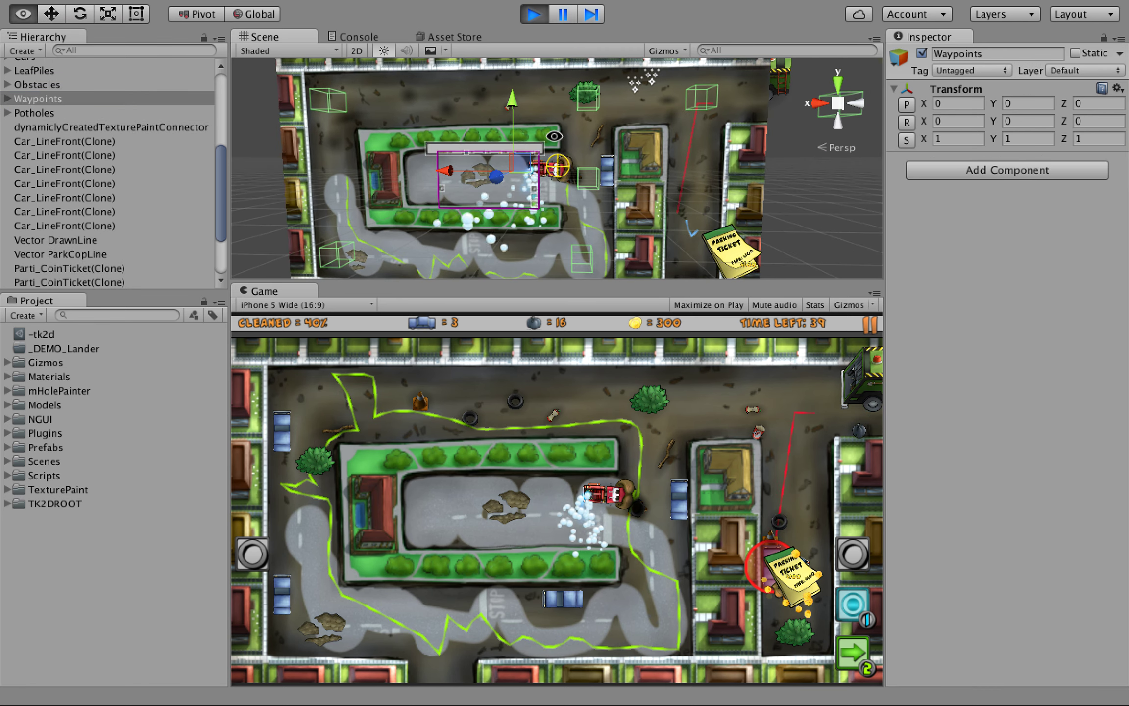
{"action": "left_click_drag", "start_coordinate": [509, 137], "coordinate": [505, 140], "text": "alt"}
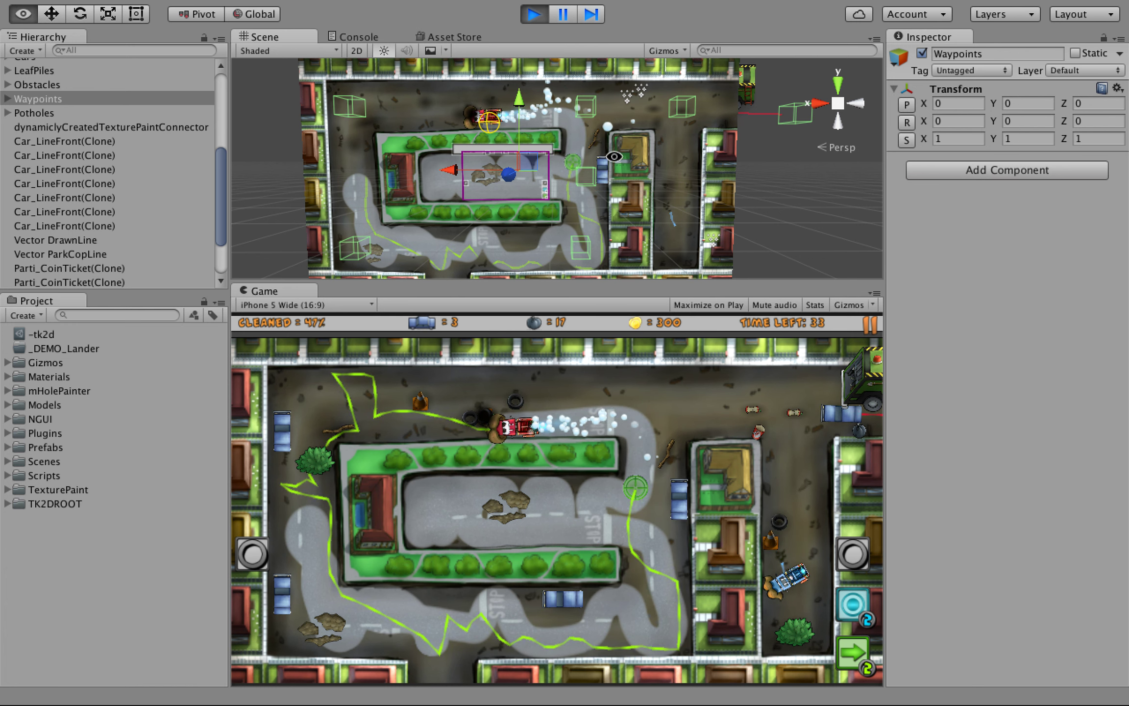
{"action": "left_click_drag", "start_coordinate": [657, 118], "coordinate": [668, 109], "text": "alt"}
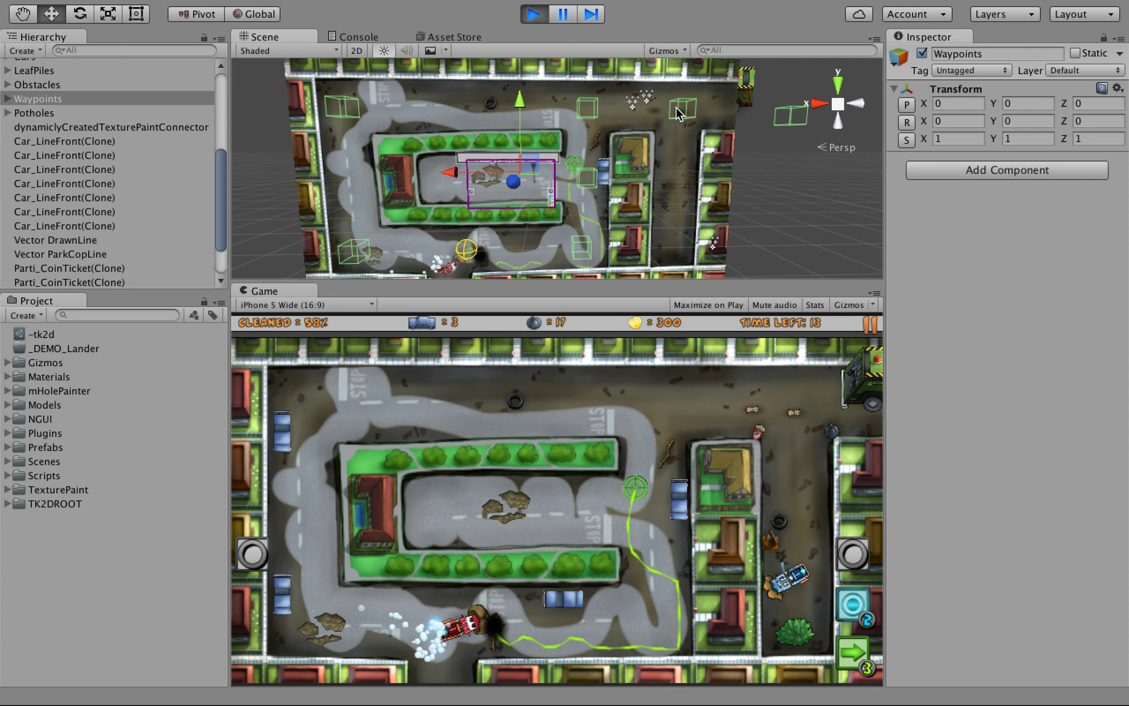
{"action": "left_click_drag", "start_coordinate": [756, 136], "coordinate": [699, 131], "text": "alt"}
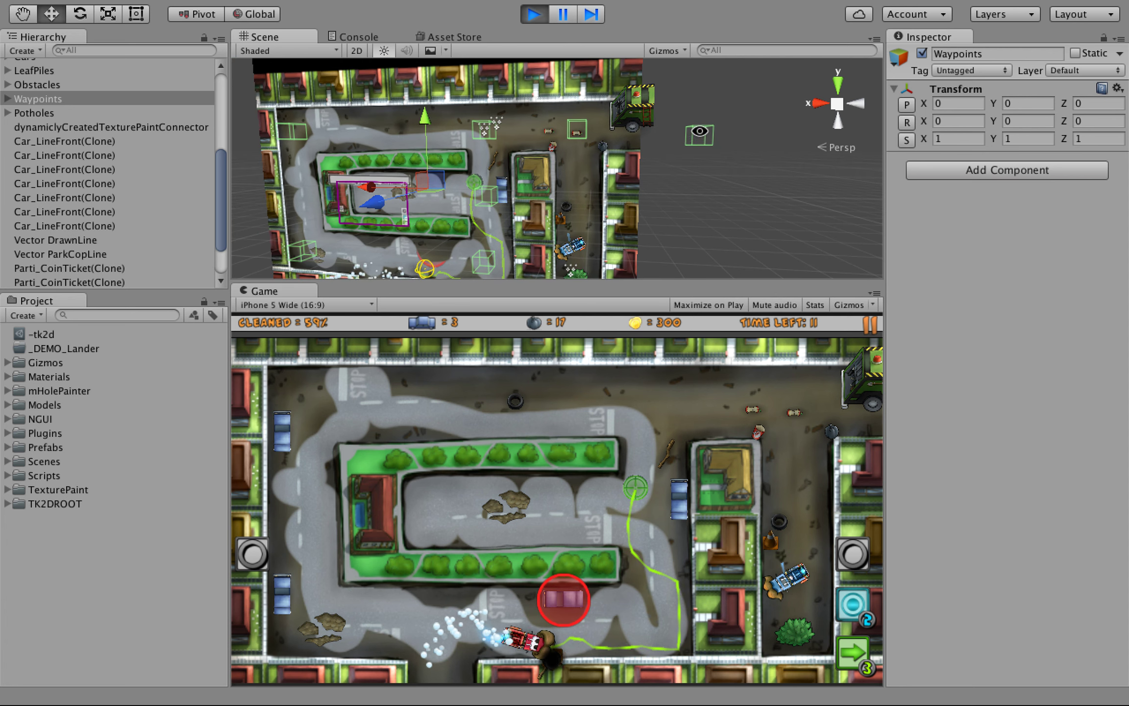
{"action": "left_click_drag", "start_coordinate": [615, 159], "coordinate": [536, 180], "text": "alt"}
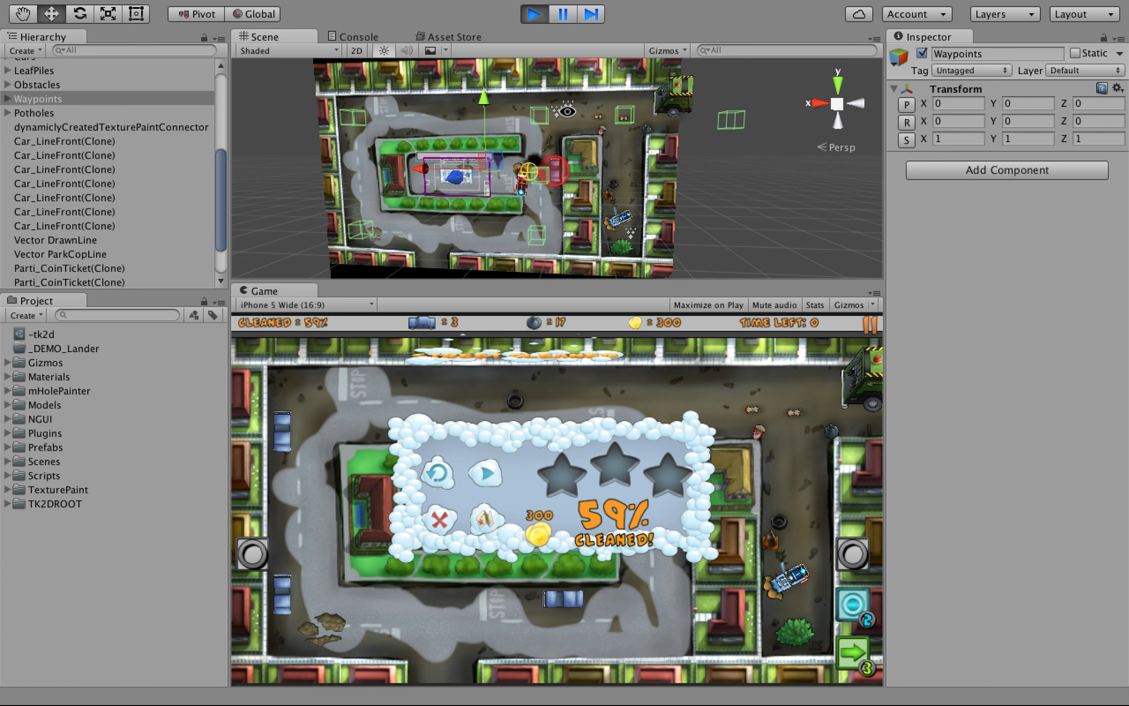
{"action": "left_click_drag", "start_coordinate": [357, 243], "coordinate": [398, 211]}
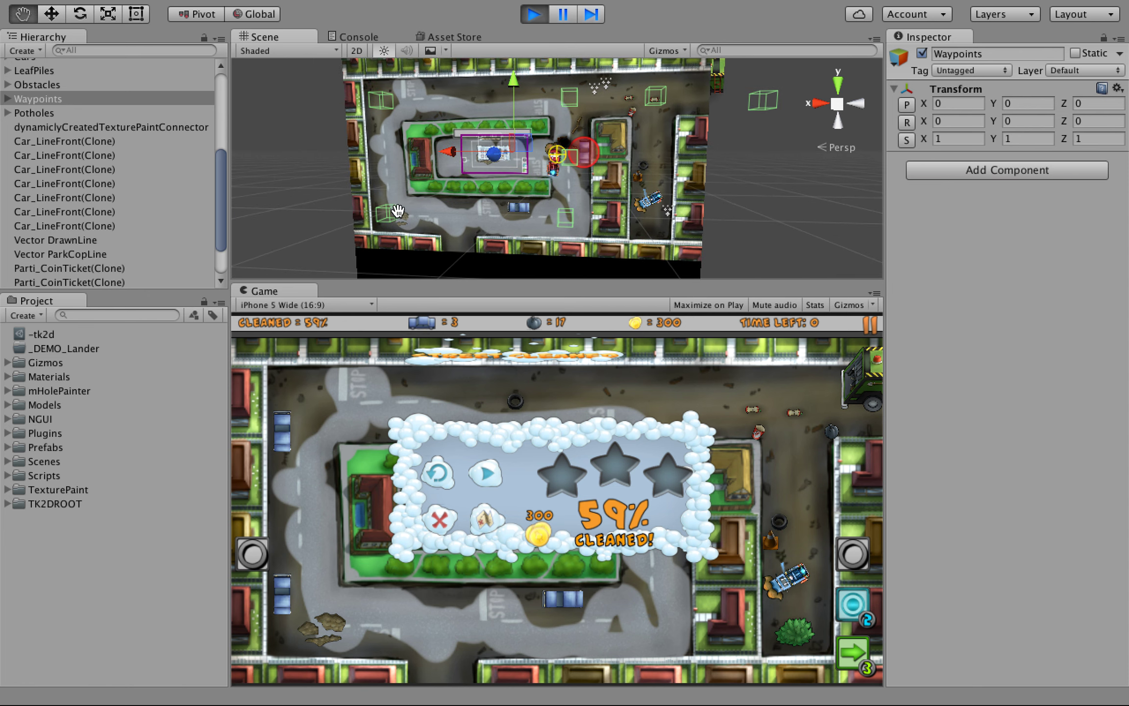
Examine the sweeper, its shadow and the street layers from several angles in the scene view, clearing the current selection
{"action": "left_click_drag", "start_coordinate": [329, 202], "coordinate": [510, 216], "text": "alt"}
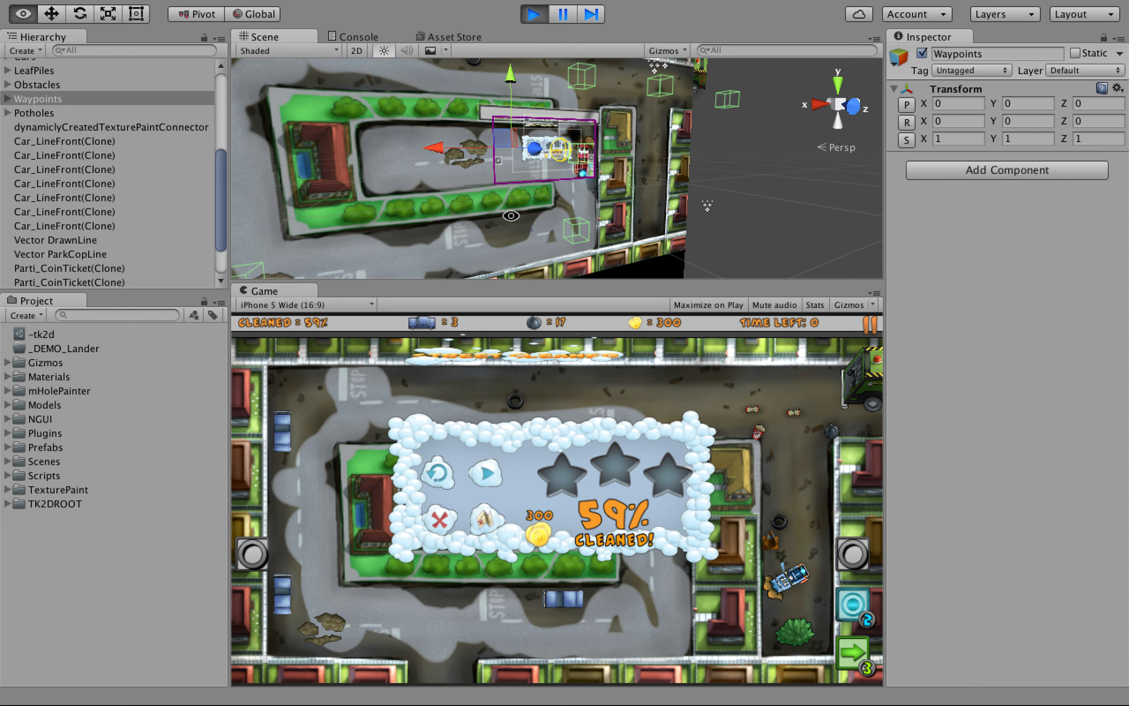
{"action": "right_click_drag", "start_coordinate": [510, 216], "coordinate": [698, 240], "text": "alt"}
{"action": "left_click_drag", "start_coordinate": [698, 241], "coordinate": [416, 206], "text": "alt"}
{"action": "middle_click_drag", "start_coordinate": [417, 205], "coordinate": [496, 156], "text": "alt"}
{"action": "left_click_drag", "start_coordinate": [496, 196], "coordinate": [561, 216], "text": "alt"}
{"action": "middle_click_drag", "start_coordinate": [561, 215], "coordinate": [554, 168], "text": "alt"}
{"action": "left_click_drag", "start_coordinate": [554, 168], "coordinate": [350, 162], "text": "alt"}
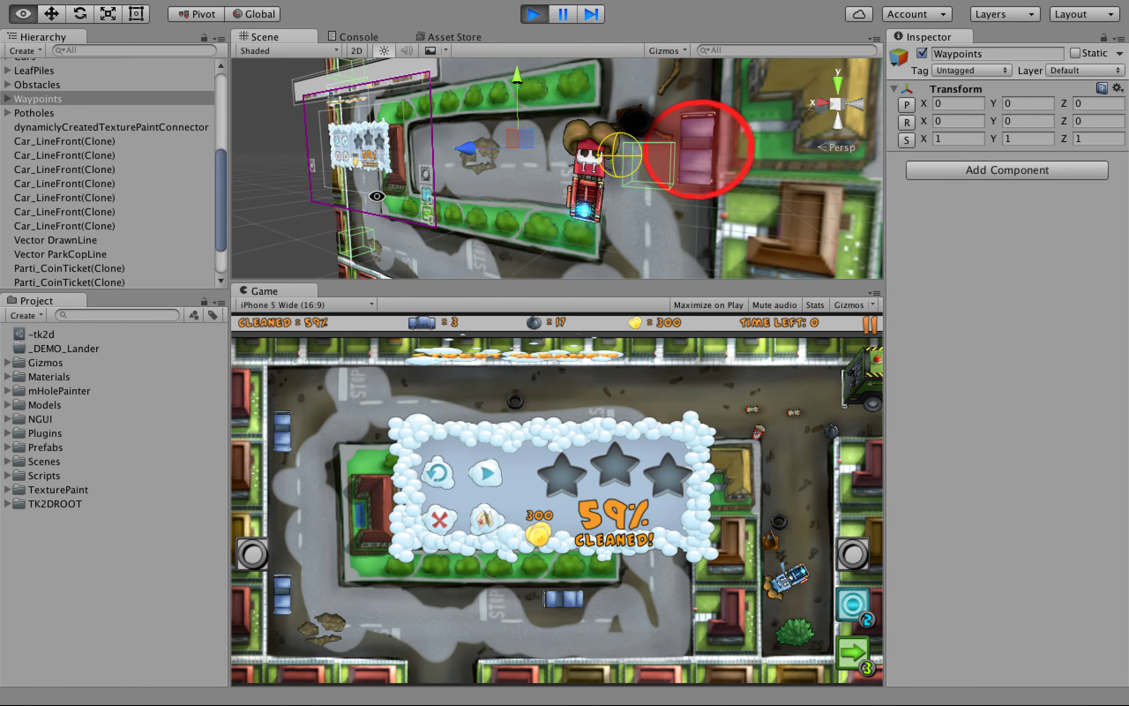
{"action": "middle_click_drag", "start_coordinate": [350, 162], "coordinate": [493, 237], "text": "alt"}
{"action": "left_click_drag", "start_coordinate": [493, 237], "coordinate": [639, 164], "text": "alt"}
{"action": "left_click", "coordinate": [757, 166]}
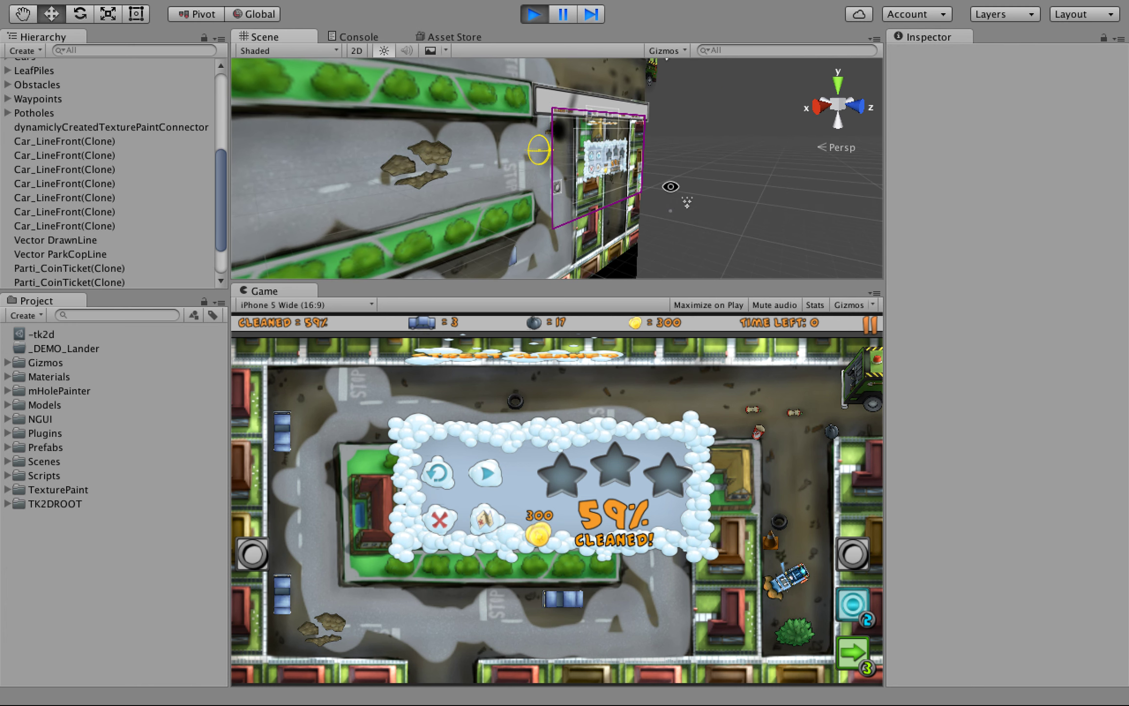
{"action": "left_click_drag", "start_coordinate": [579, 195], "coordinate": [610, 118], "text": "alt"}
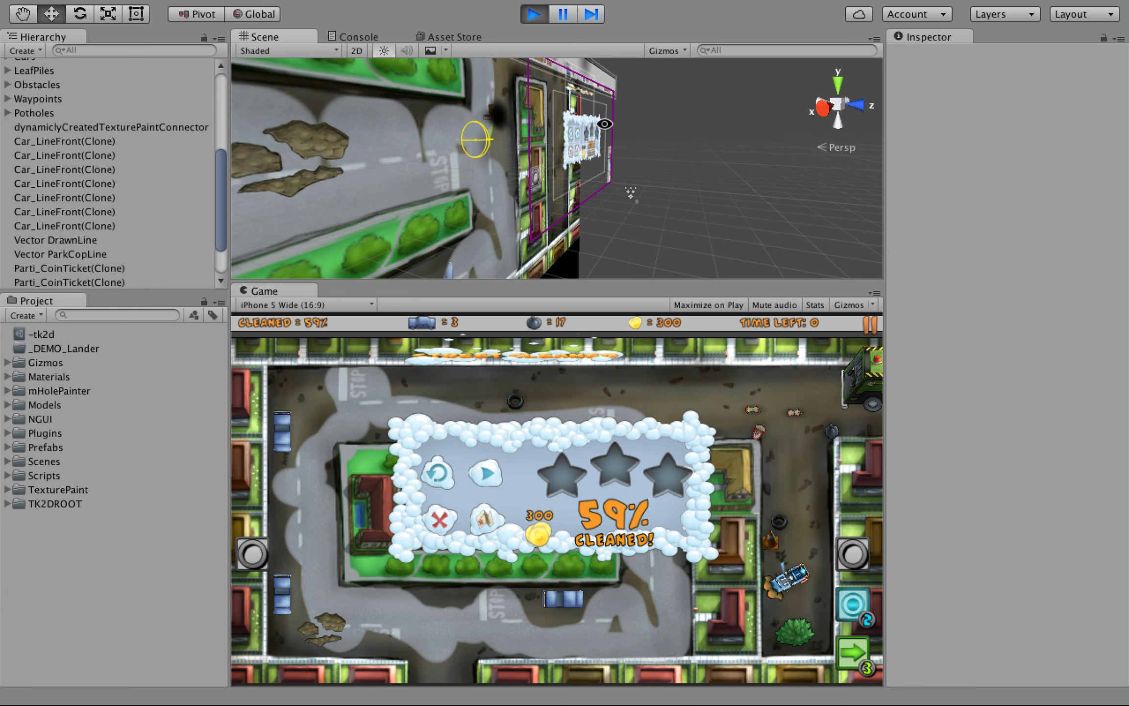
{"action": "scroll", "coordinate": [589, 144], "scroll_direction": "up", "scroll_amount": 4}
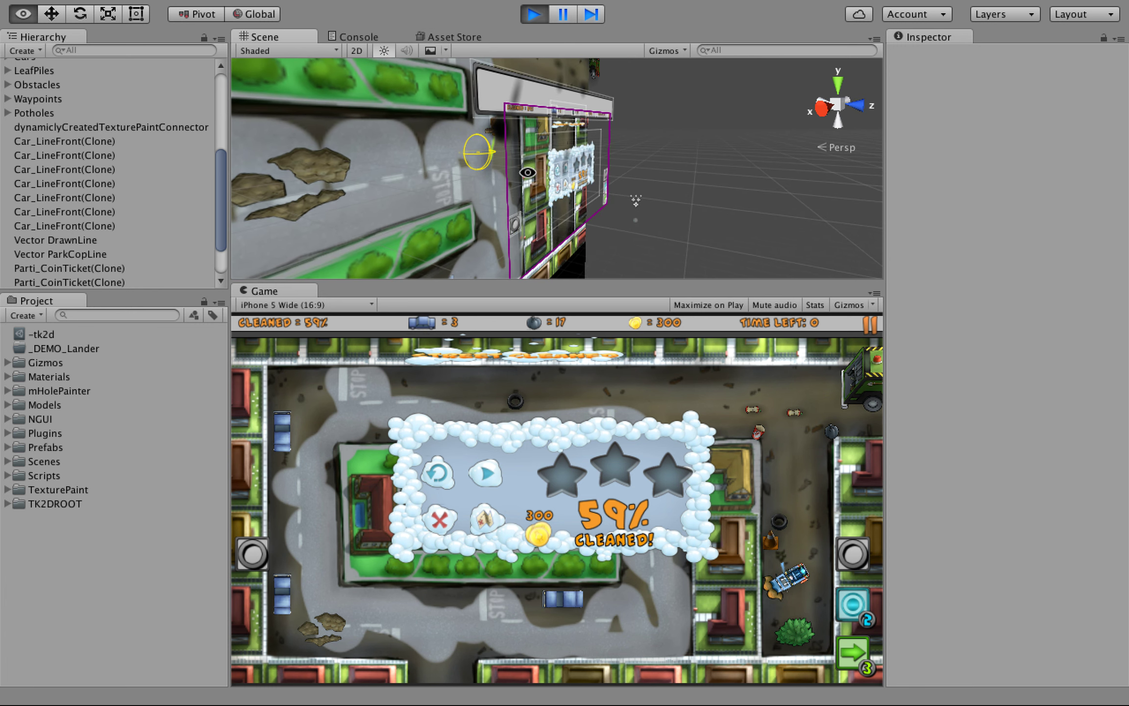
{"action": "left_click_drag", "start_coordinate": [544, 182], "coordinate": [363, 168], "text": "alt"}
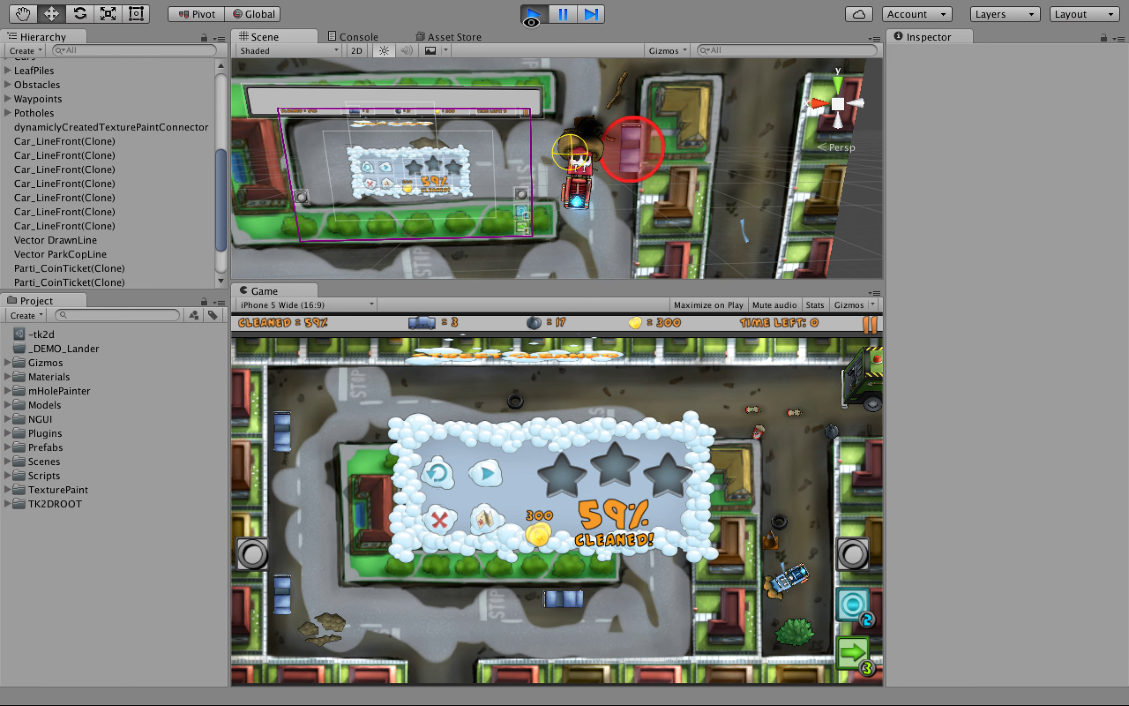
Restart the game and frame the sweeper in the scene view from a steep side angle
{"action": "left_click", "coordinate": [531, 19]}
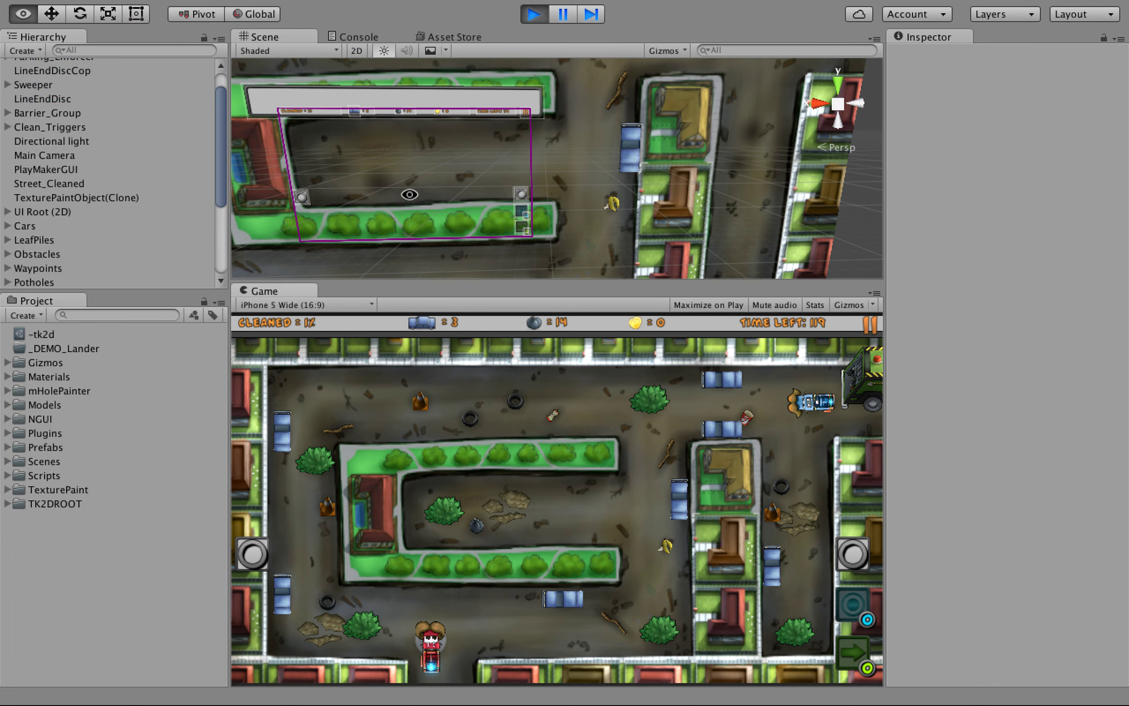
{"action": "middle_click_drag", "start_coordinate": [410, 194], "coordinate": [527, 129], "text": "alt"}
{"action": "middle_click_drag", "start_coordinate": [392, 215], "coordinate": [456, 139], "text": "alt"}
{"action": "left_click_drag", "start_coordinate": [456, 139], "coordinate": [546, 250], "text": "alt"}
{"action": "scroll", "coordinate": [46, 141], "scroll_direction": "up", "scroll_amount": 2}
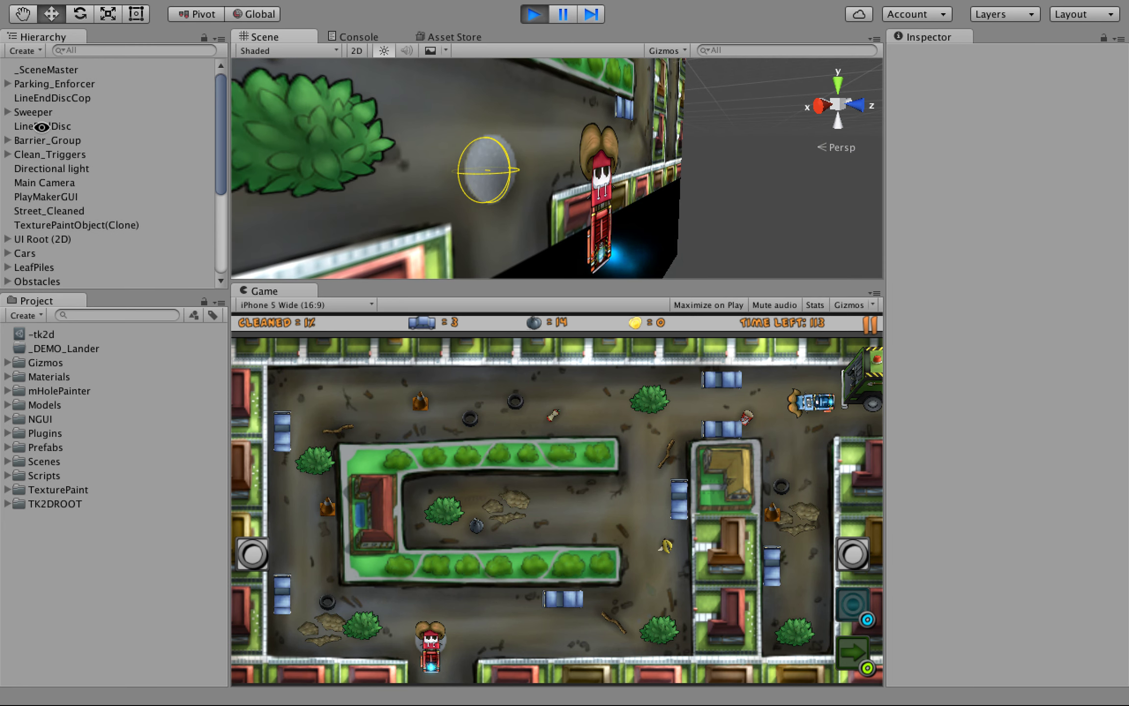
Select the Sweeper object and examine its box collider from several angles
{"action": "left_click", "coordinate": [34, 113]}
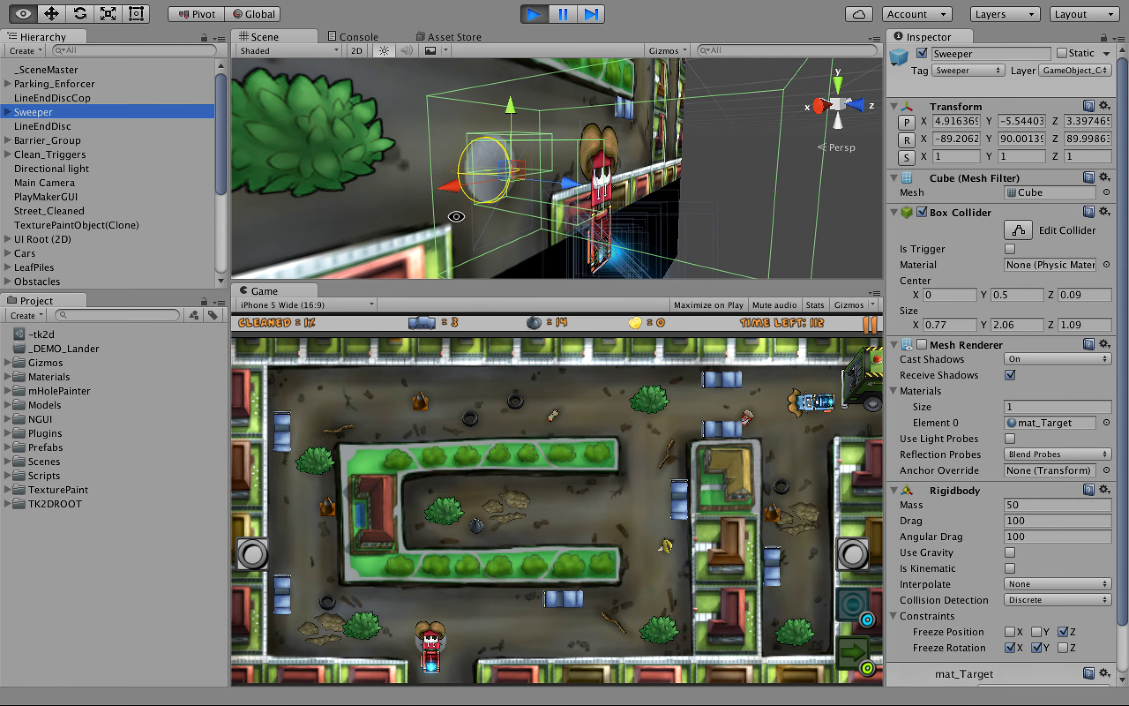
{"action": "left_click_drag", "start_coordinate": [455, 216], "coordinate": [590, 225], "text": "alt"}
{"action": "left_click_drag", "start_coordinate": [632, 111], "coordinate": [515, 254], "text": "alt"}
{"action": "right_click_drag", "start_coordinate": [637, 201], "coordinate": [489, 197], "text": "alt"}
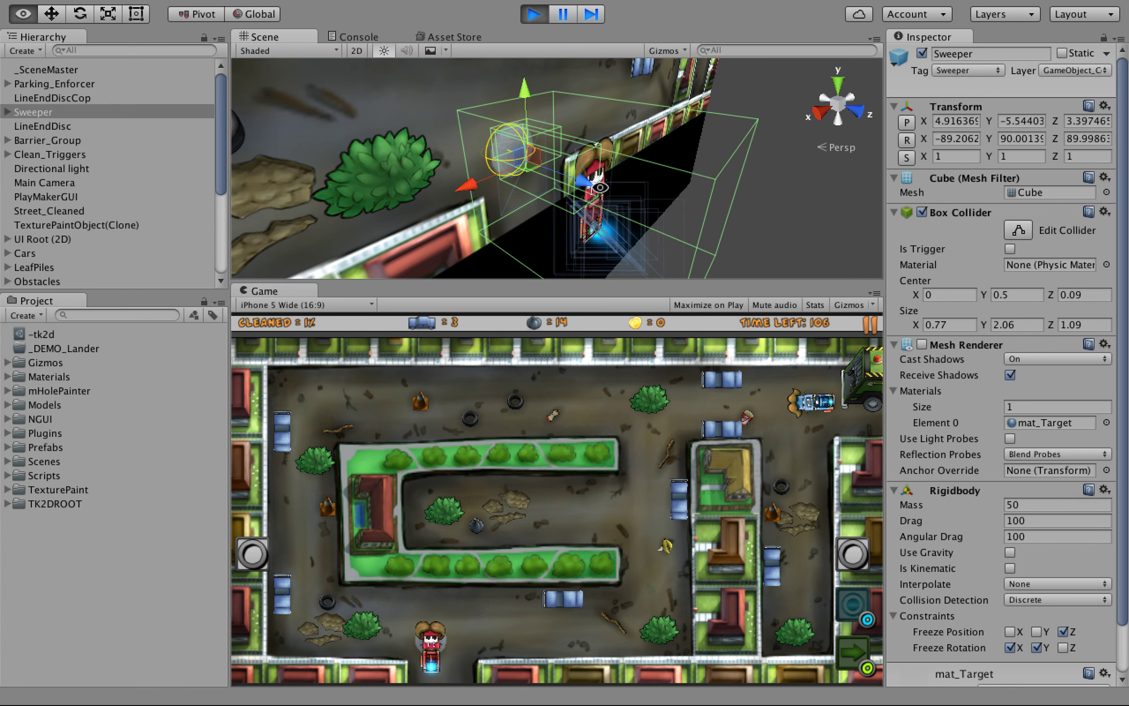
Expand the Sweeper object and inspect its Parti_Water_Glows, Sweeper_Hit and Sweeper_Sprite children
{"action": "left_click", "coordinate": [6, 112], "text": "alt"}
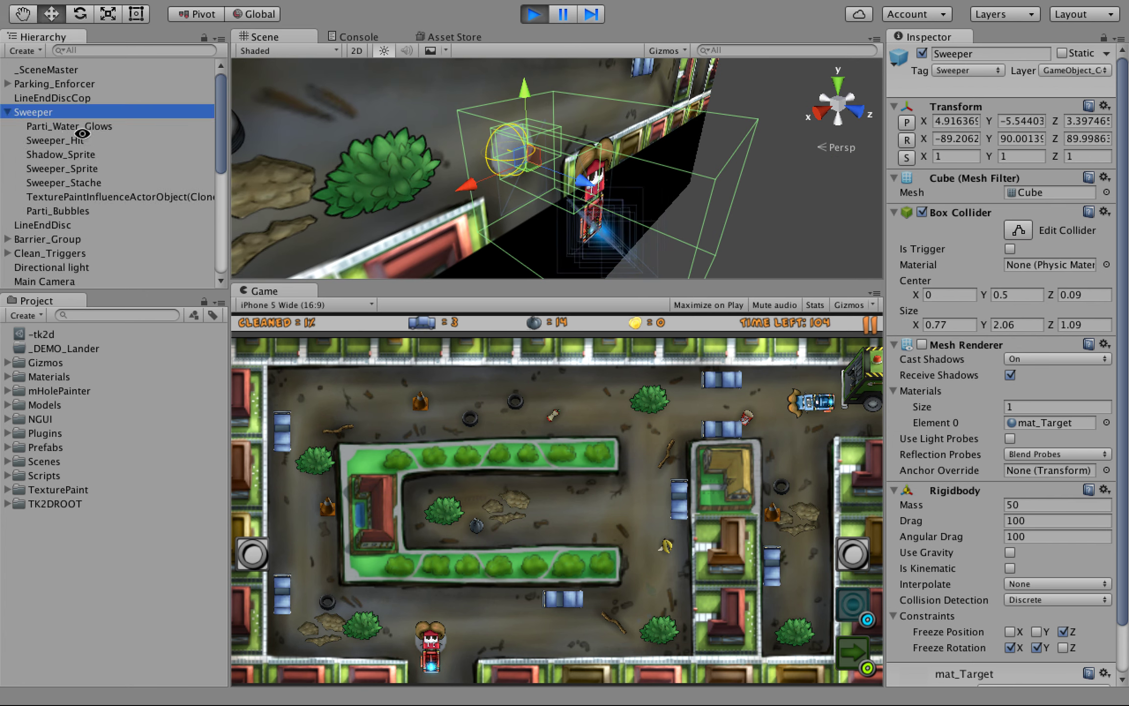
{"action": "left_click", "coordinate": [81, 127]}
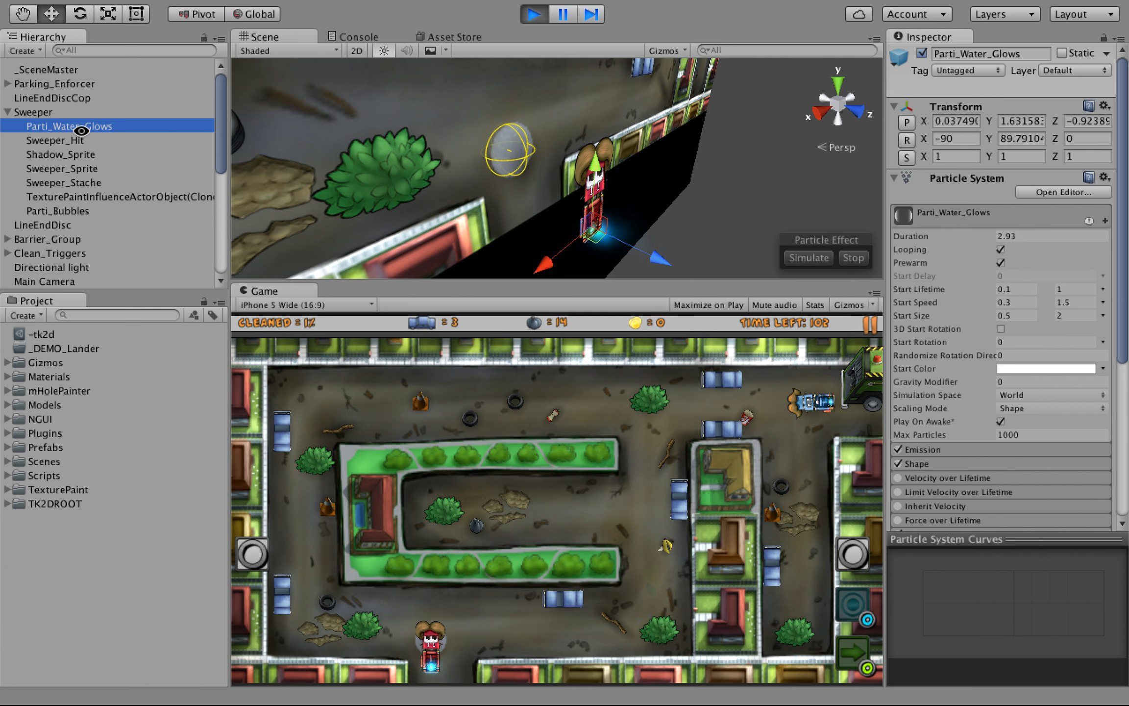
{"action": "left_click", "coordinate": [80, 140]}
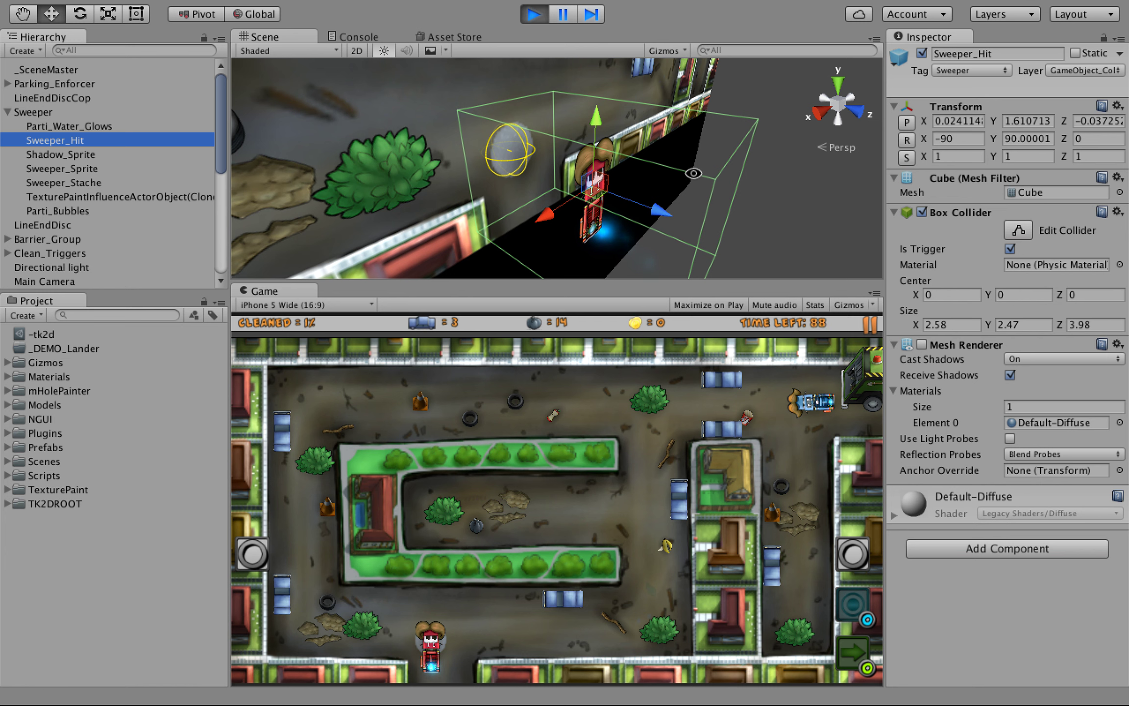
{"action": "left_click", "coordinate": [93, 155]}
{"action": "left_click", "coordinate": [58, 126]}
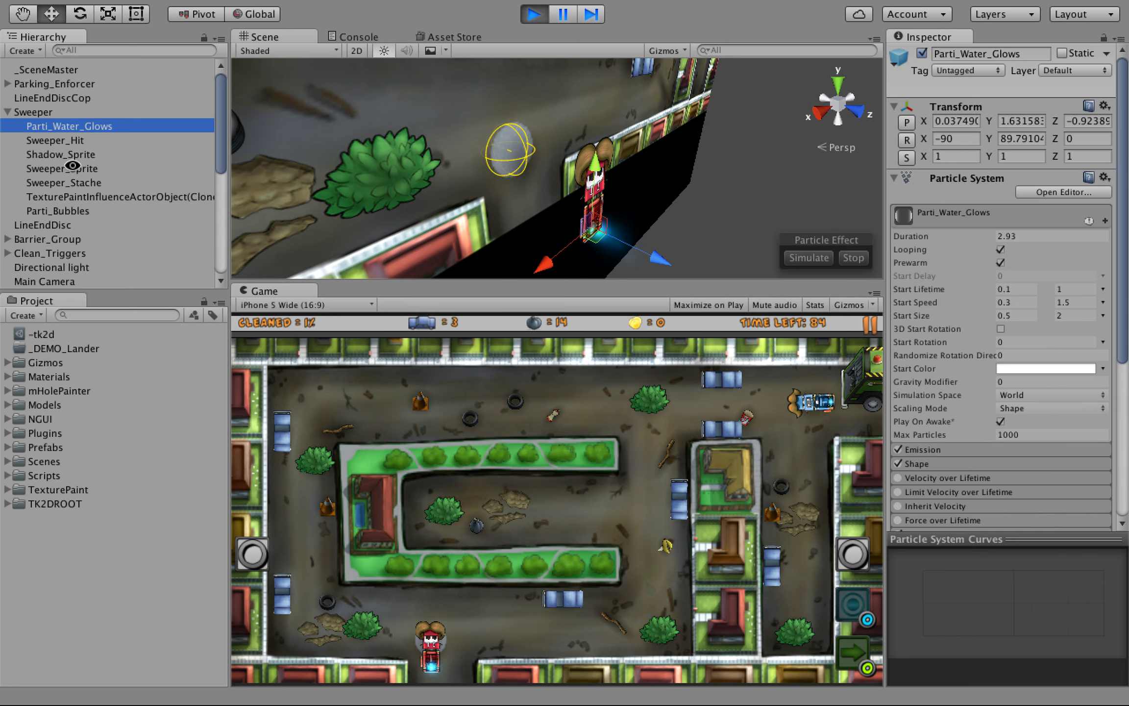
{"action": "left_click", "coordinate": [72, 169]}
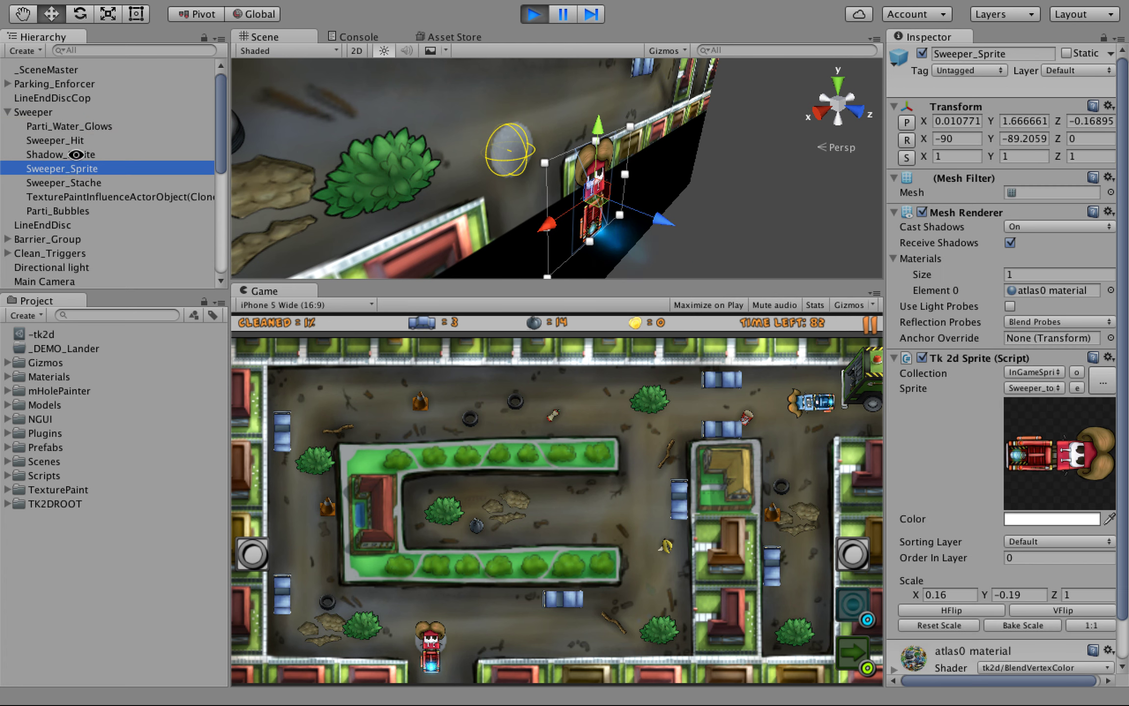
Move Shadow_Sprite away from the sweeper in the scene view and draw a short sweeper path into the lower street
{"action": "left_click", "coordinate": [74, 153]}
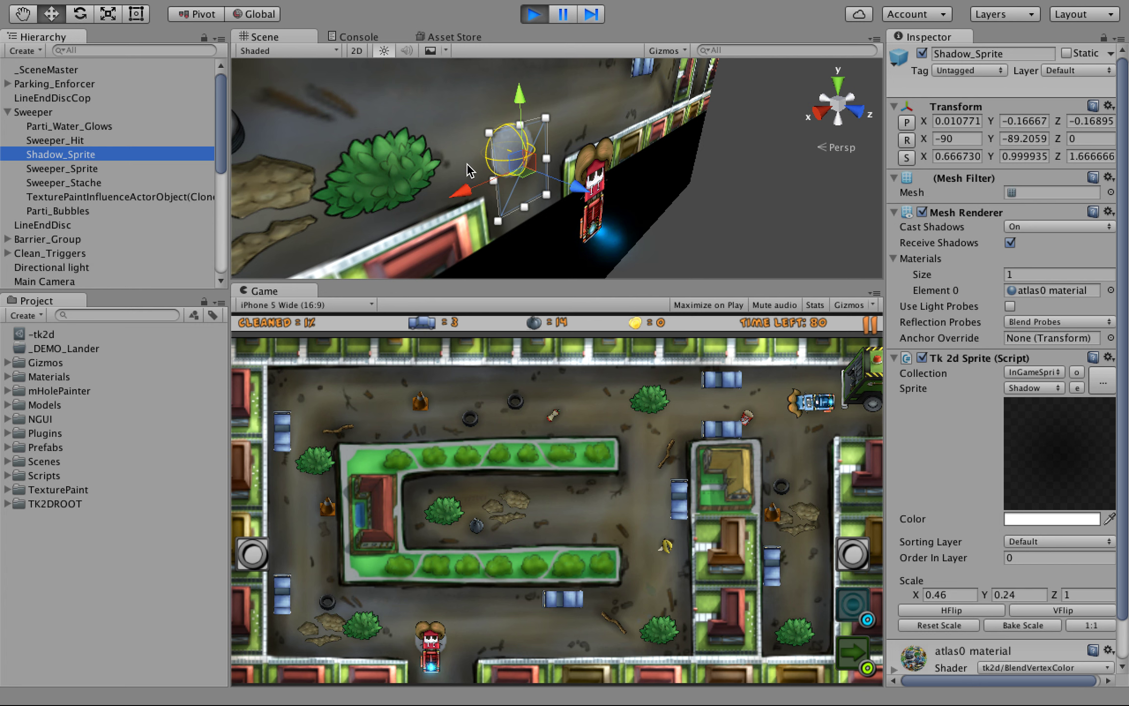
{"action": "left_click_drag", "start_coordinate": [515, 166], "coordinate": [429, 111]}
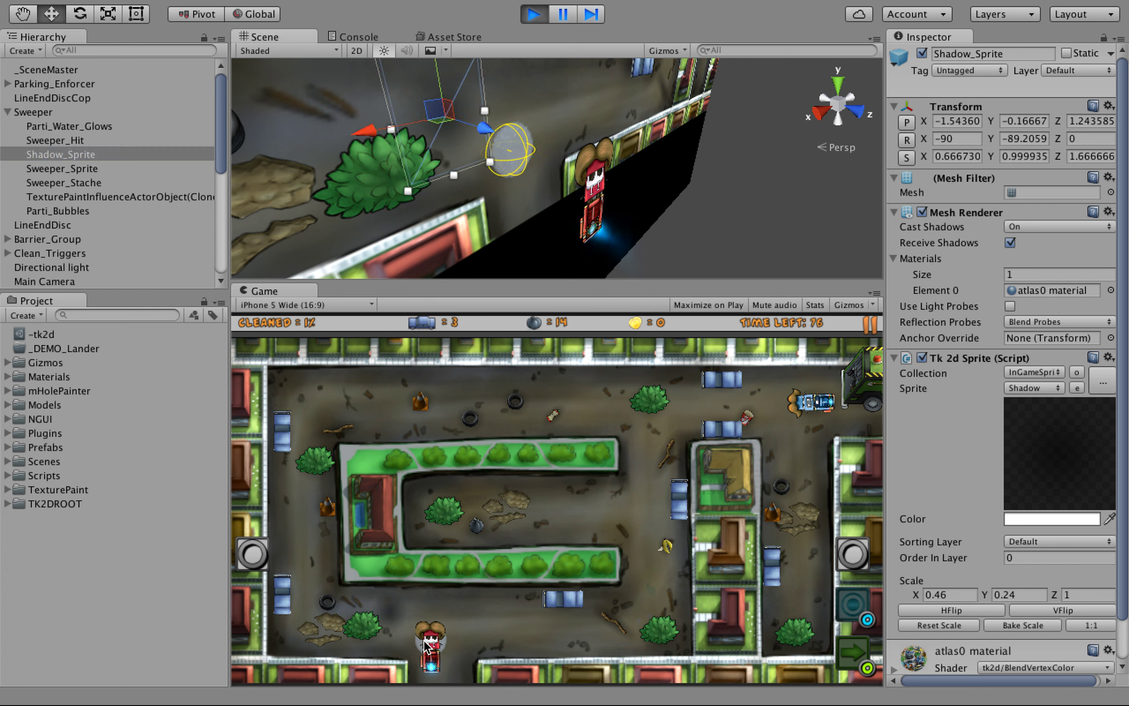
{"action": "mouse_move", "coordinate": [425, 642]}
{"action": "left_mouse_down"}
{"action": "mouse_move", "coordinate": [448, 606]}
{"action": "mouse_move", "coordinate": [467, 618]}
{"action": "left_mouse_up"}
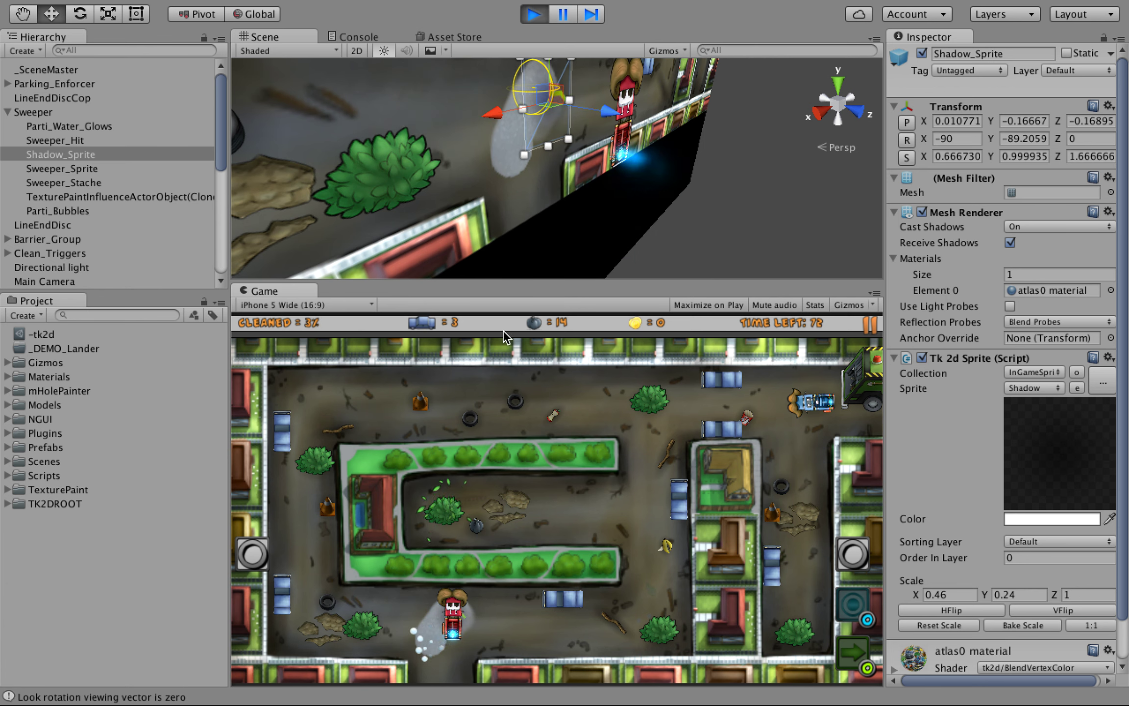
Compare the positions of Shadow_Sprite, Sweeper_Sprite and the parent Sweeper object from several angles in the scene view
{"action": "middle_click_drag", "start_coordinate": [574, 177], "coordinate": [575, 224]}
{"action": "left_click_drag", "start_coordinate": [575, 225], "coordinate": [494, 146], "text": "alt"}
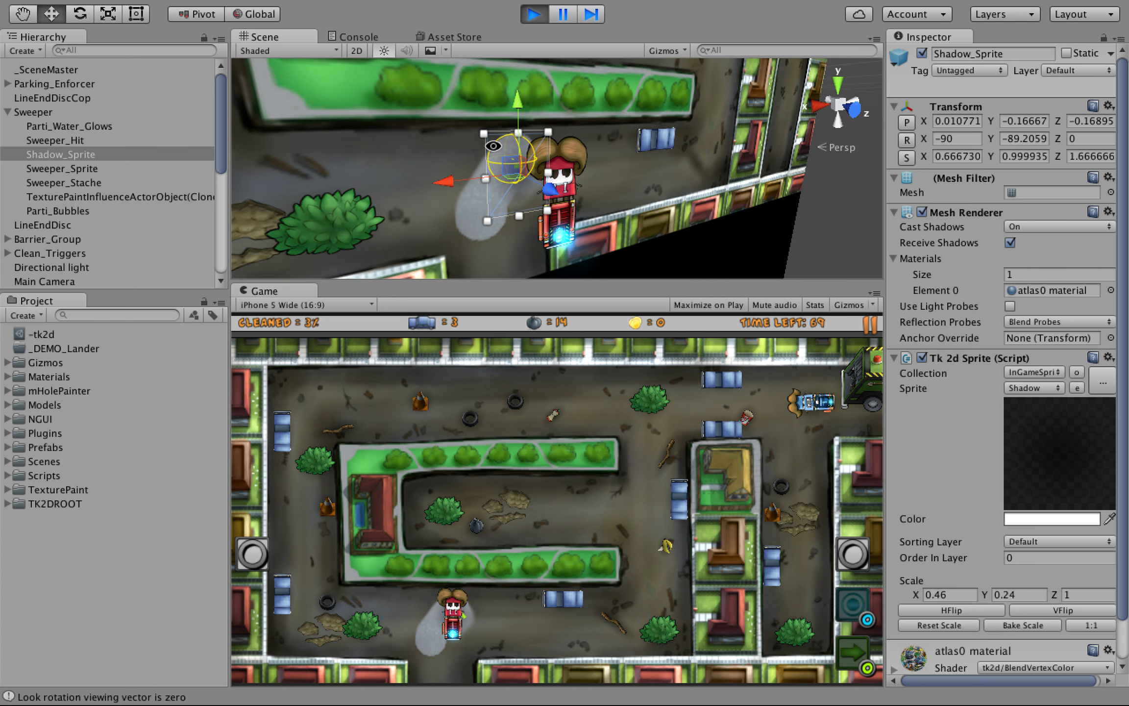
{"action": "left_click", "coordinate": [70, 169]}
{"action": "left_click_drag", "start_coordinate": [509, 205], "coordinate": [542, 233], "text": "alt"}
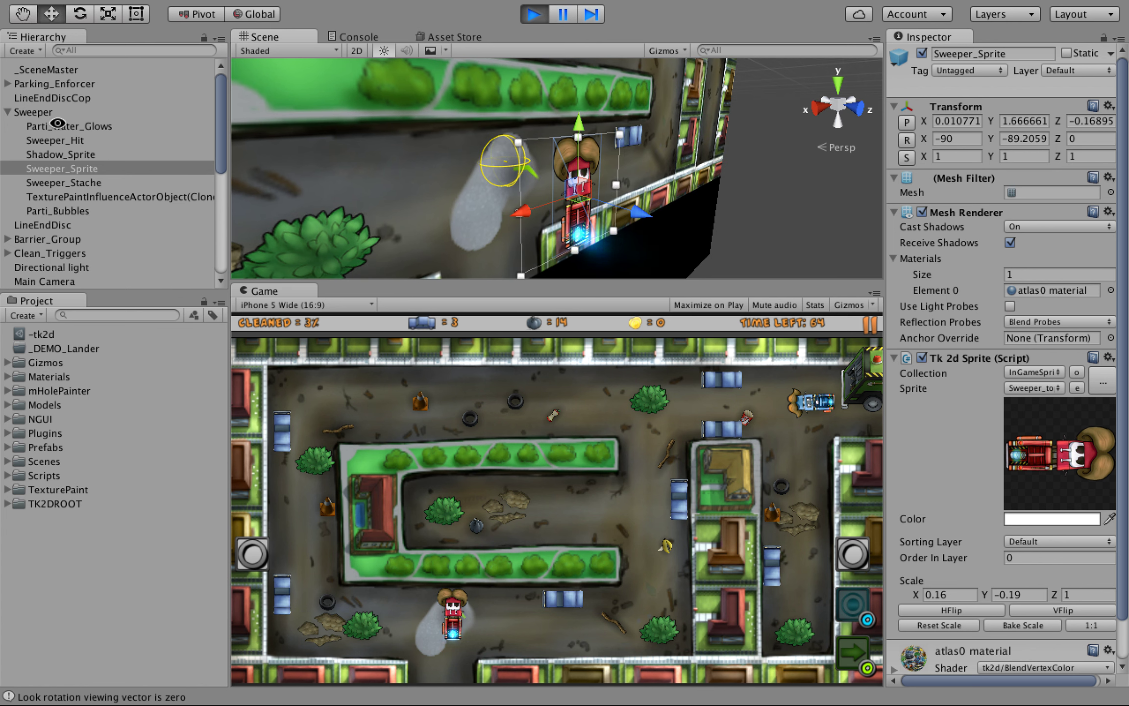
{"action": "left_click", "coordinate": [52, 113]}
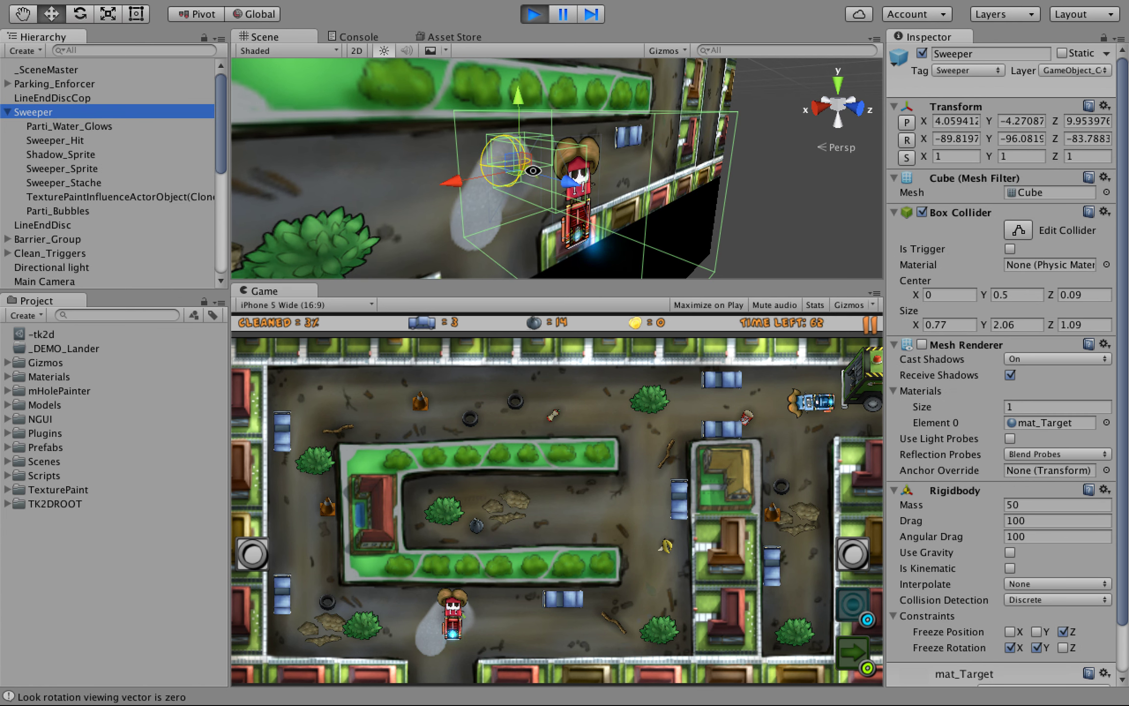
Draw a looping sweeper path along the lower street and inspect the Parti_Bubbles particle system from several angles in the scene view
{"action": "left_click", "coordinate": [465, 601]}
{"action": "mouse_move", "coordinate": [452, 600]}
{"action": "left_mouse_down"}
{"action": "mouse_move", "coordinate": [385, 637]}
{"action": "mouse_move", "coordinate": [360, 628]}
{"action": "mouse_move", "coordinate": [448, 598]}
{"action": "mouse_move", "coordinate": [532, 651]}
{"action": "left_mouse_up"}
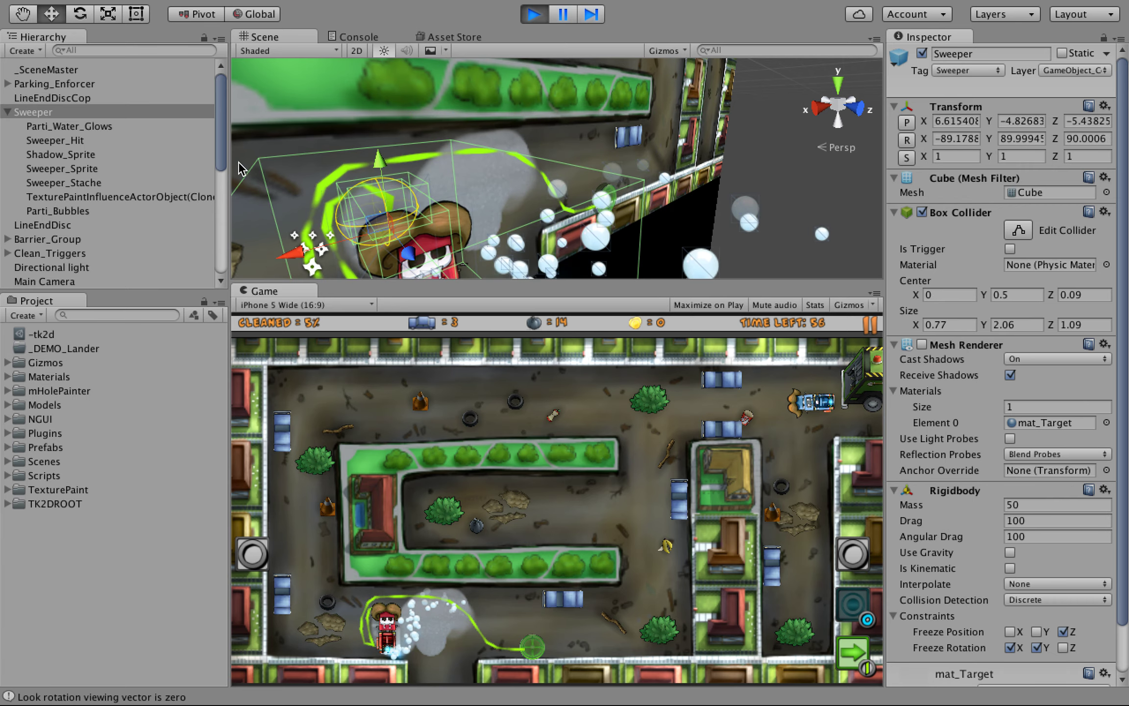
{"action": "left_click", "coordinate": [464, 177]}
{"action": "middle_click_drag", "start_coordinate": [462, 173], "coordinate": [491, 131], "text": "alt"}
{"action": "left_click_drag", "start_coordinate": [499, 189], "coordinate": [663, 162], "text": "alt"}
{"action": "scroll", "coordinate": [664, 161], "scroll_direction": "down", "scroll_amount": 2}
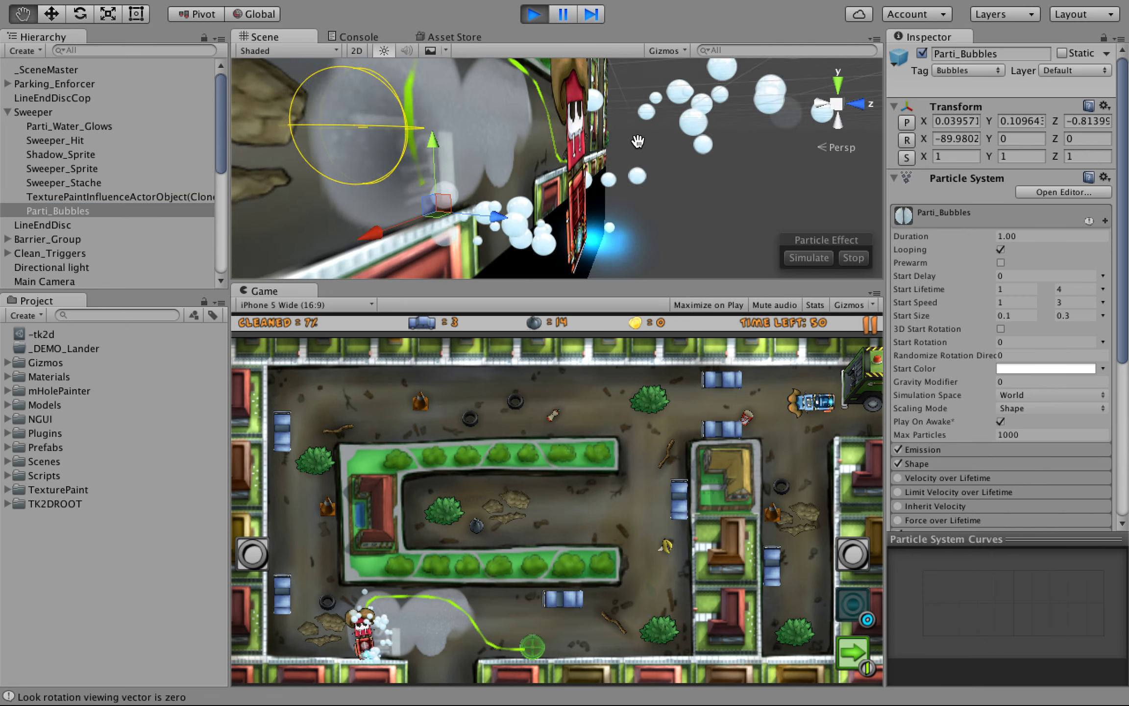
{"action": "middle_click_drag", "start_coordinate": [494, 158], "coordinate": [465, 191]}
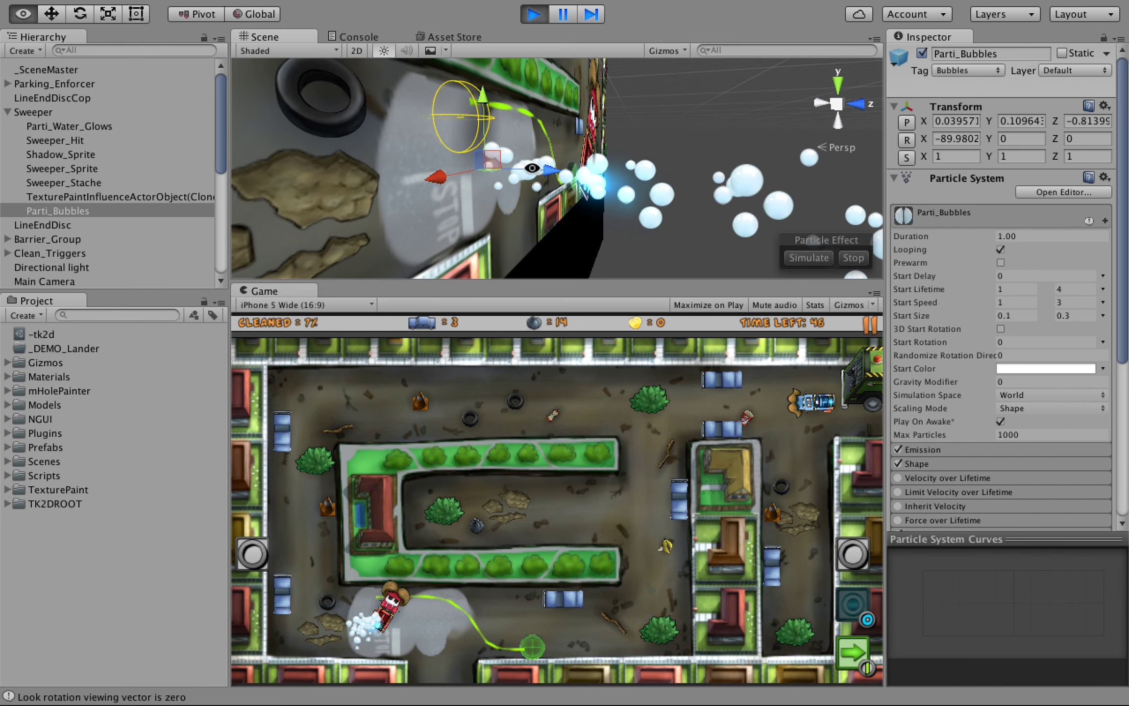
{"action": "left_click_drag", "start_coordinate": [481, 167], "coordinate": [245, 179], "text": "alt"}
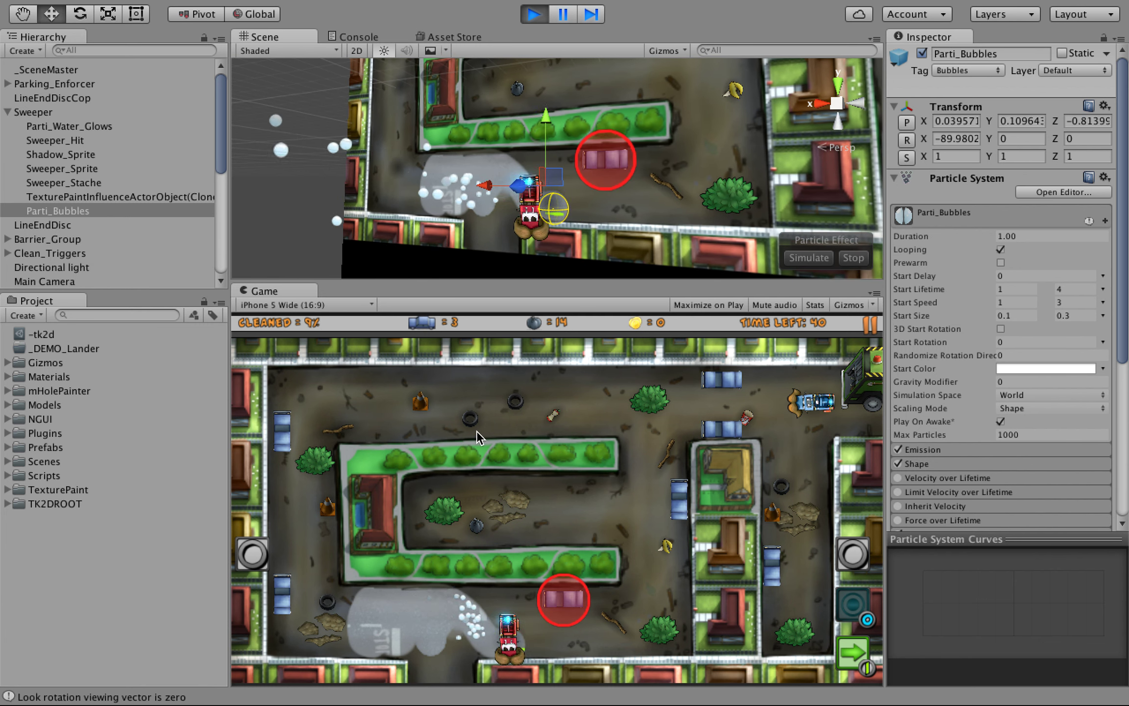
Select Sweeper_Sprite in the scene view and redirect the sweeper with new paths, ending at the banana peel beside the U-shaped block
{"action": "left_click", "coordinate": [530, 206]}
{"action": "left_click", "coordinate": [515, 632]}
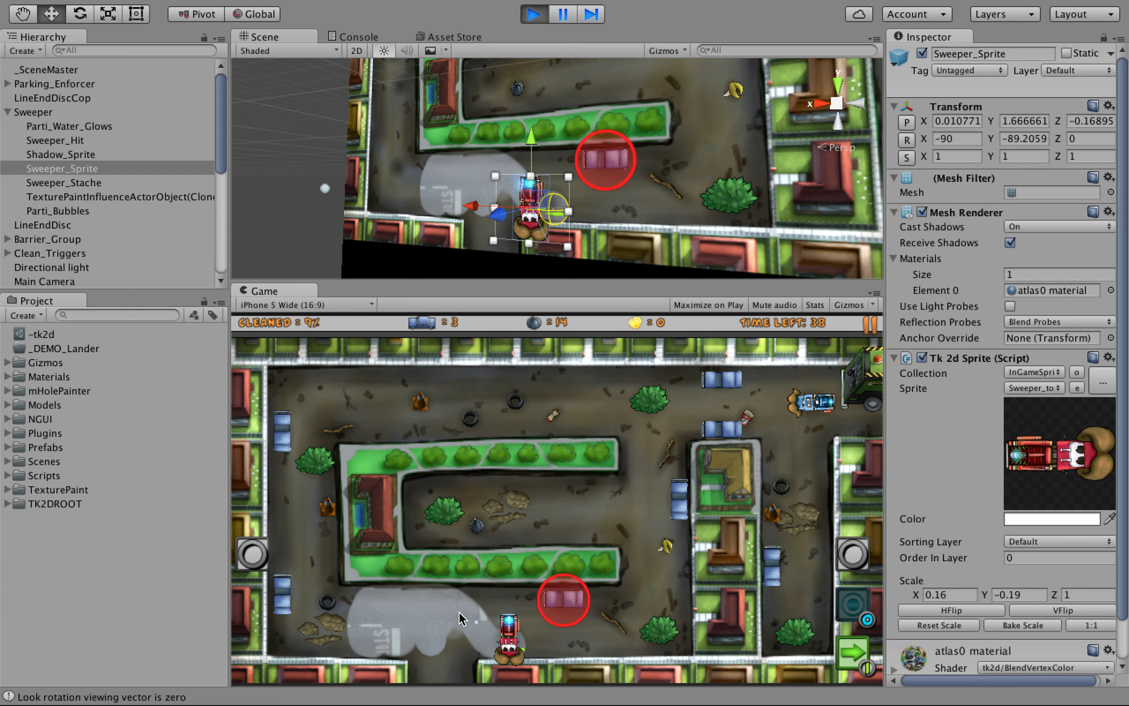
{"action": "mouse_move", "coordinate": [499, 645]}
{"action": "left_mouse_down"}
{"action": "mouse_move", "coordinate": [418, 601]}
{"action": "mouse_move", "coordinate": [362, 616]}
{"action": "left_mouse_up"}
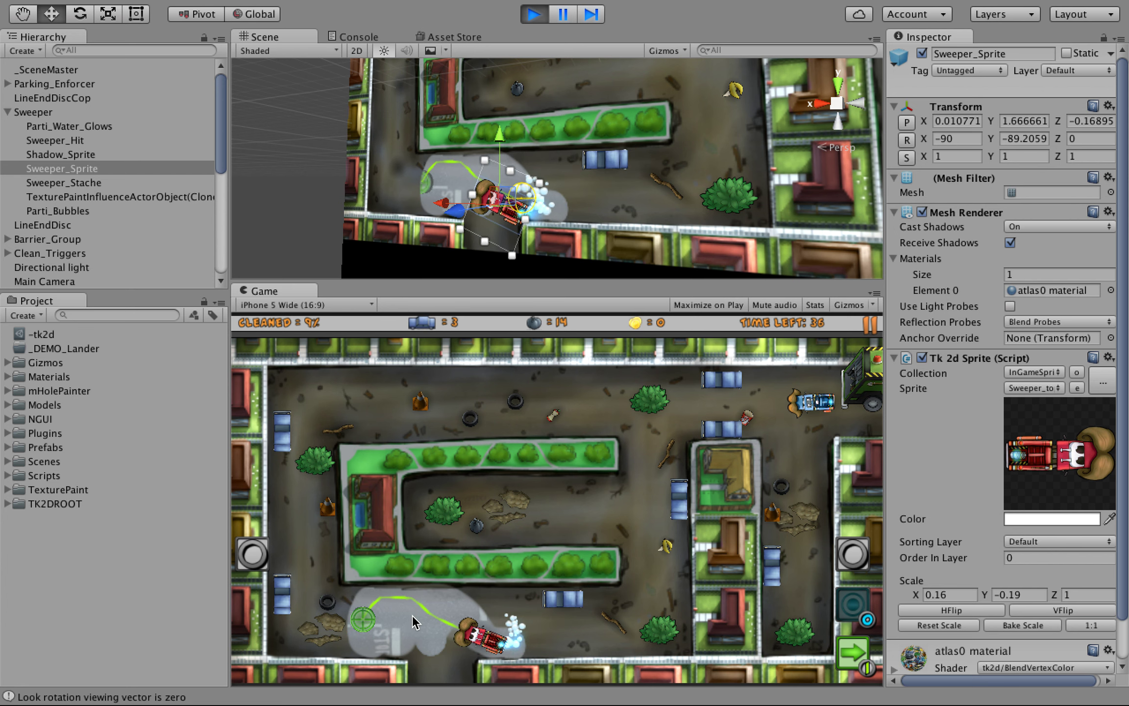
{"action": "left_click", "coordinate": [499, 638]}
{"action": "mouse_move", "coordinate": [501, 645]}
{"action": "left_mouse_down"}
{"action": "mouse_move", "coordinate": [600, 652]}
{"action": "mouse_move", "coordinate": [665, 562]}
{"action": "left_mouse_up"}
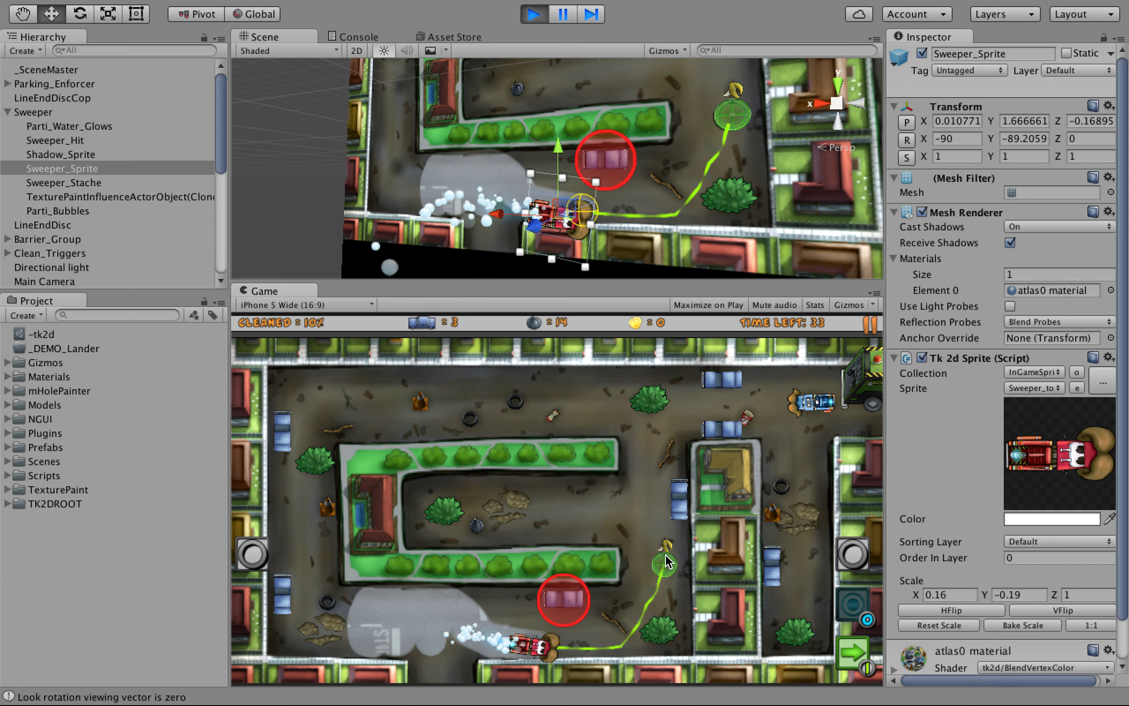
Select the Parti_Water_Glows child and examine its glow particles side-on in the scene view
{"action": "left_click", "coordinate": [55, 126]}
{"action": "left_click_drag", "start_coordinate": [487, 148], "coordinate": [577, 179], "text": "alt"}
{"action": "scroll", "coordinate": [554, 181], "scroll_direction": "up", "scroll_amount": 10}
{"action": "right_click_drag", "start_coordinate": [577, 179], "coordinate": [851, 225], "text": "alt"}
{"action": "left_click_drag", "start_coordinate": [850, 230], "coordinate": [736, 220], "text": "alt"}
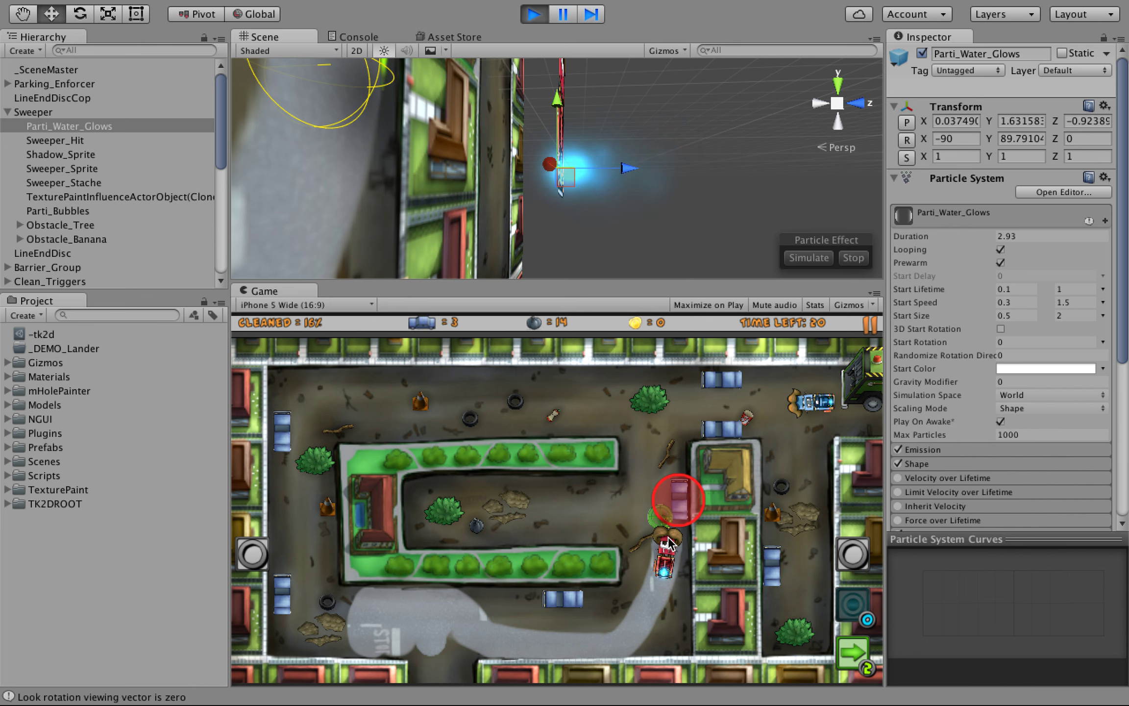
Draw sweeper paths into the U-shaped courtyard and around the block, and stop the game
{"action": "left_click_drag", "start_coordinate": [667, 559], "coordinate": [417, 527]}
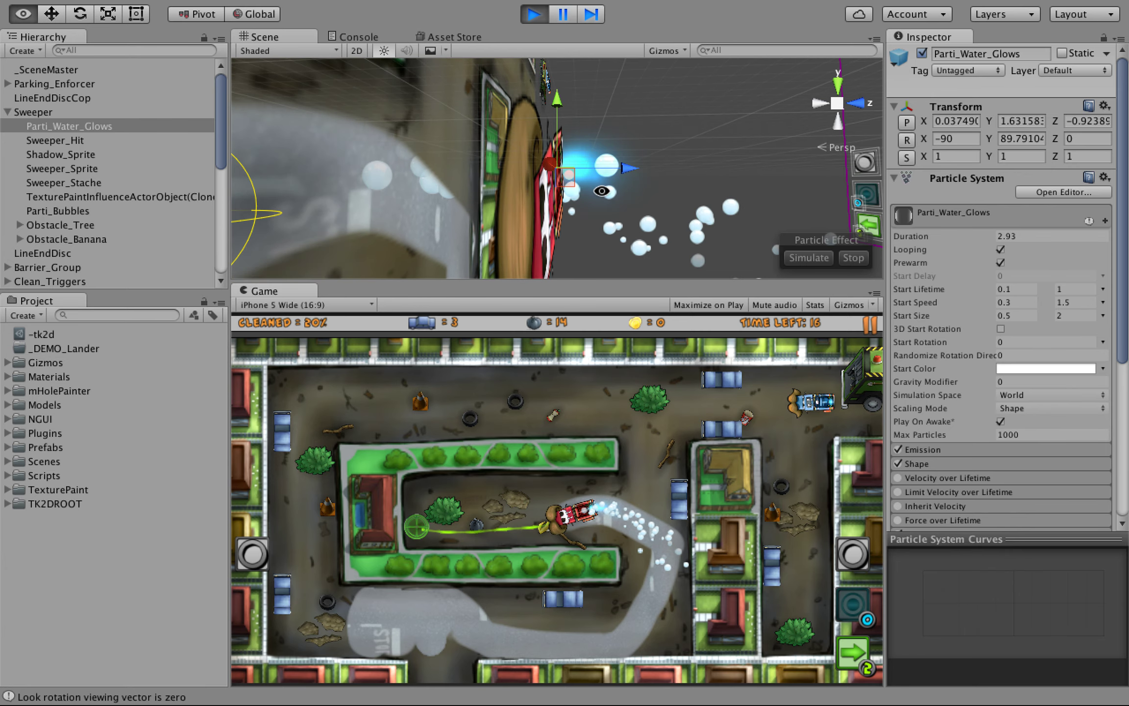
{"action": "left_click_drag", "start_coordinate": [543, 193], "coordinate": [517, 181], "text": "alt"}
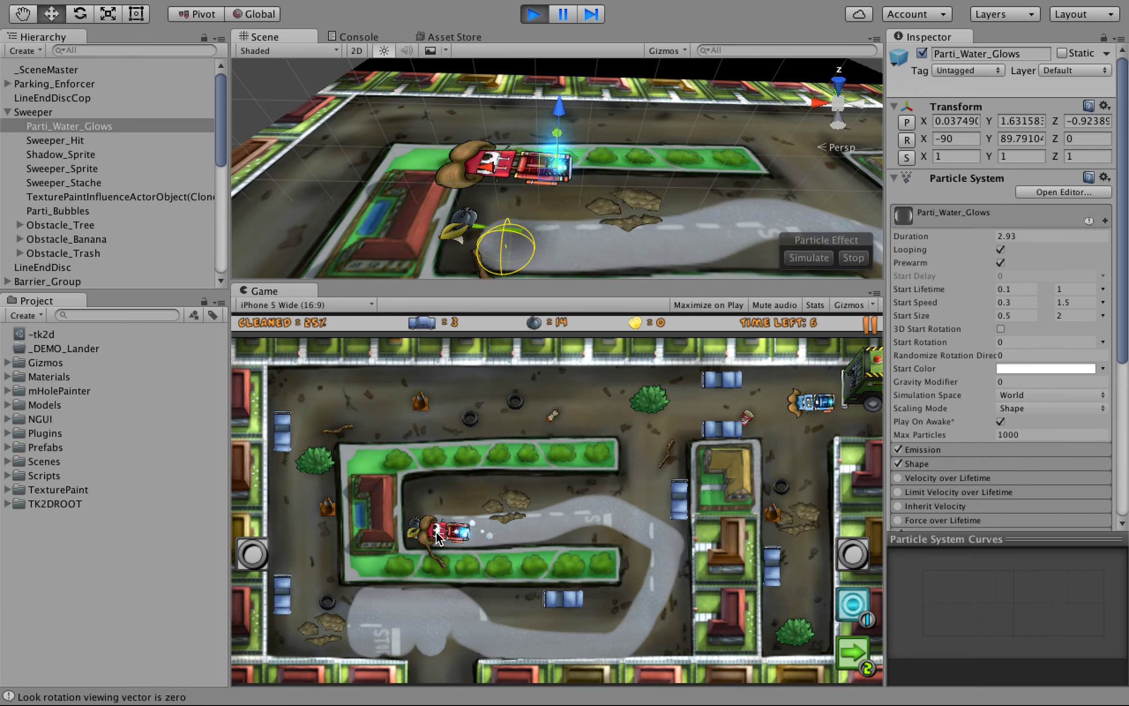
{"action": "mouse_move", "coordinate": [437, 532]}
{"action": "left_mouse_down"}
{"action": "mouse_move", "coordinate": [654, 443]}
{"action": "mouse_move", "coordinate": [542, 409]}
{"action": "mouse_move", "coordinate": [387, 389]}
{"action": "mouse_move", "coordinate": [324, 441]}
{"action": "mouse_move", "coordinate": [328, 573]}
{"action": "mouse_move", "coordinate": [402, 634]}
{"action": "mouse_move", "coordinate": [527, 628]}
{"action": "mouse_move", "coordinate": [643, 577]}
{"action": "mouse_move", "coordinate": [649, 479]}
{"action": "left_mouse_up"}
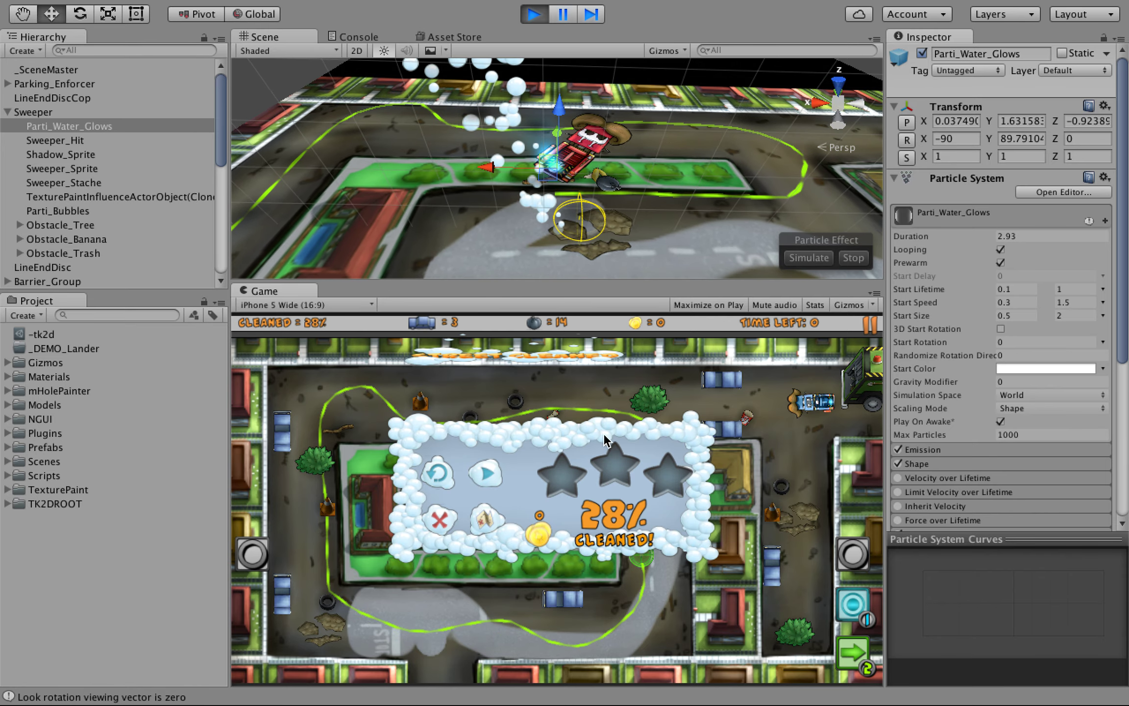
{"action": "left_click", "coordinate": [532, 15]}
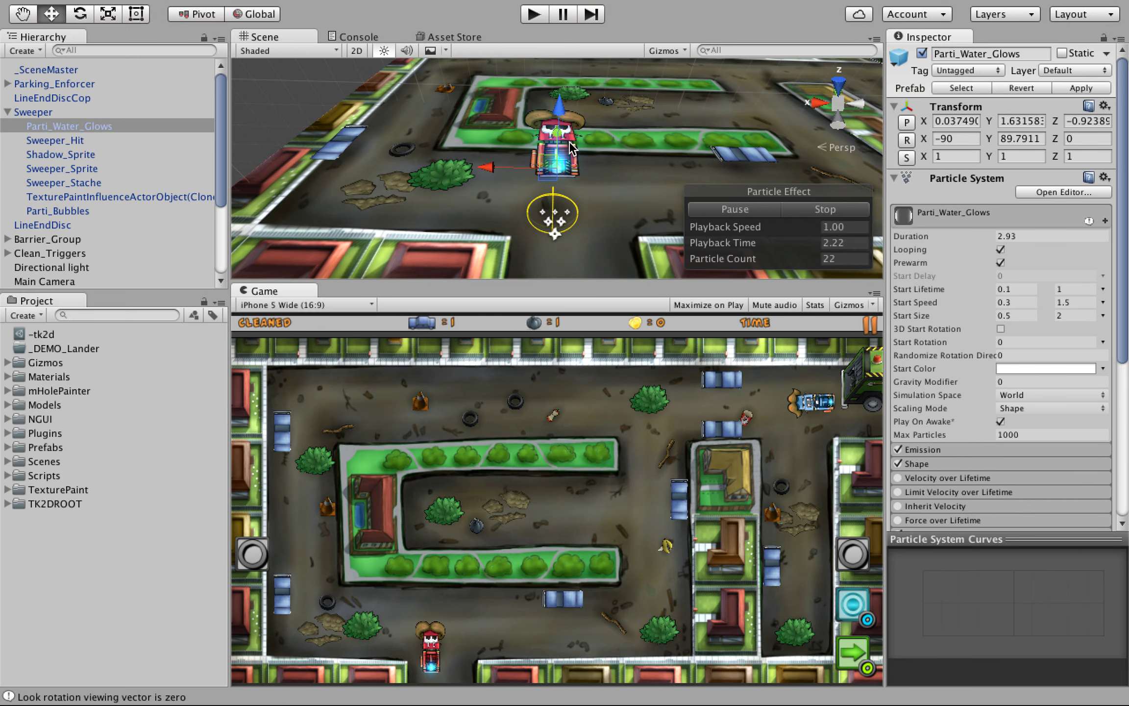
Inspect the TexturePaintInfluenceActorObject and Parti_Water_Glows children, and examine the Sweeper_Hit trigger collider from several angles
{"action": "left_click", "coordinate": [64, 197]}
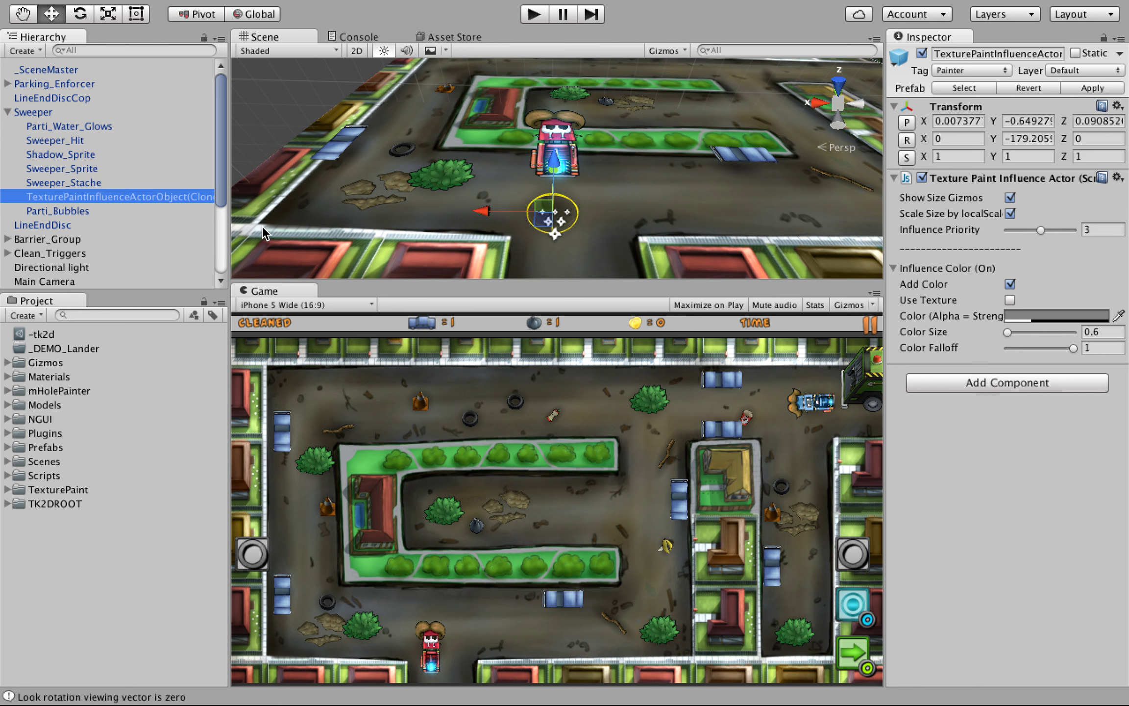
{"action": "left_click", "coordinate": [74, 142]}
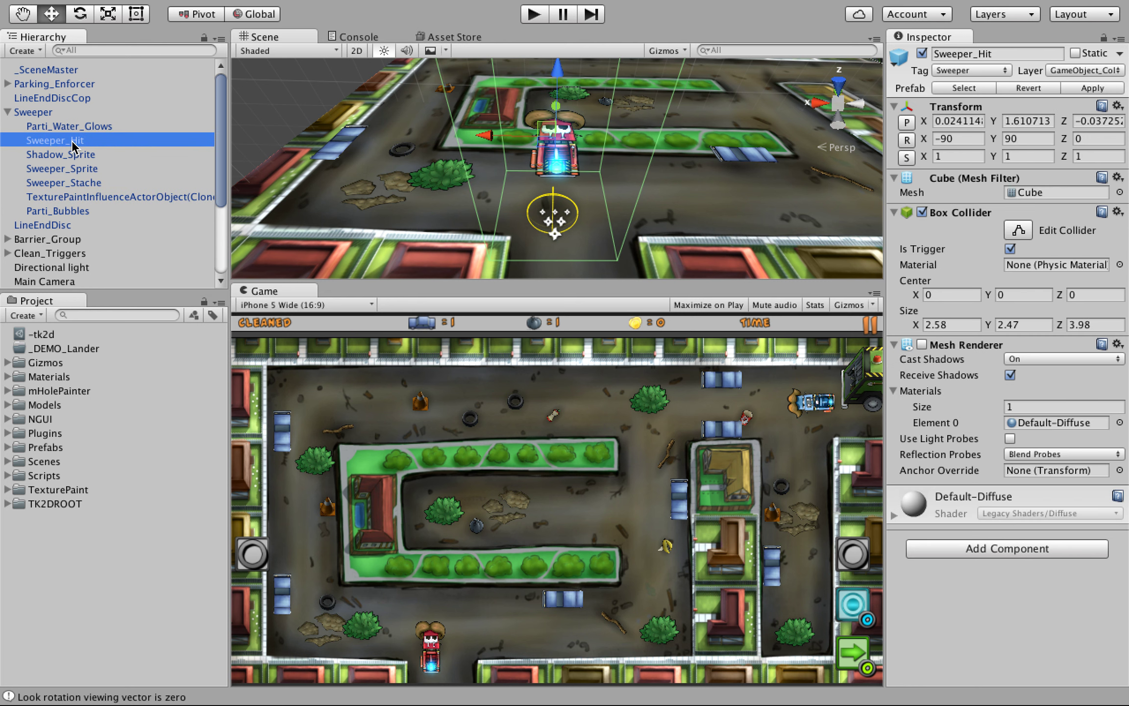
{"action": "left_click", "coordinate": [76, 127]}
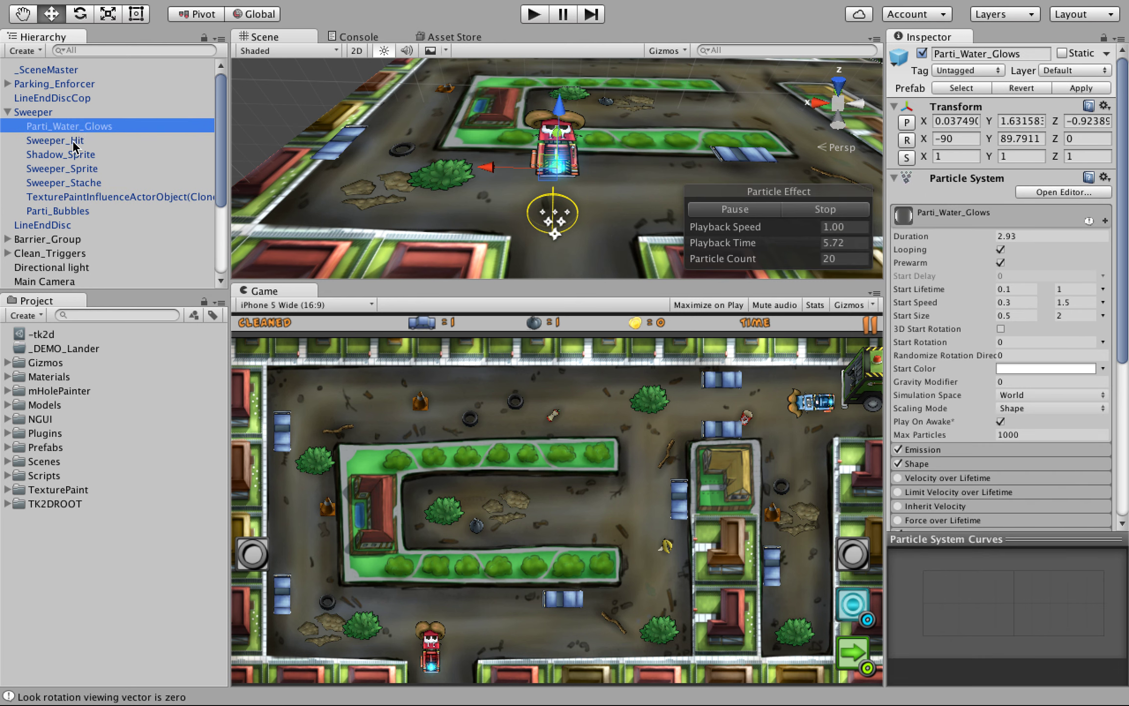
{"action": "left_click", "coordinate": [73, 140]}
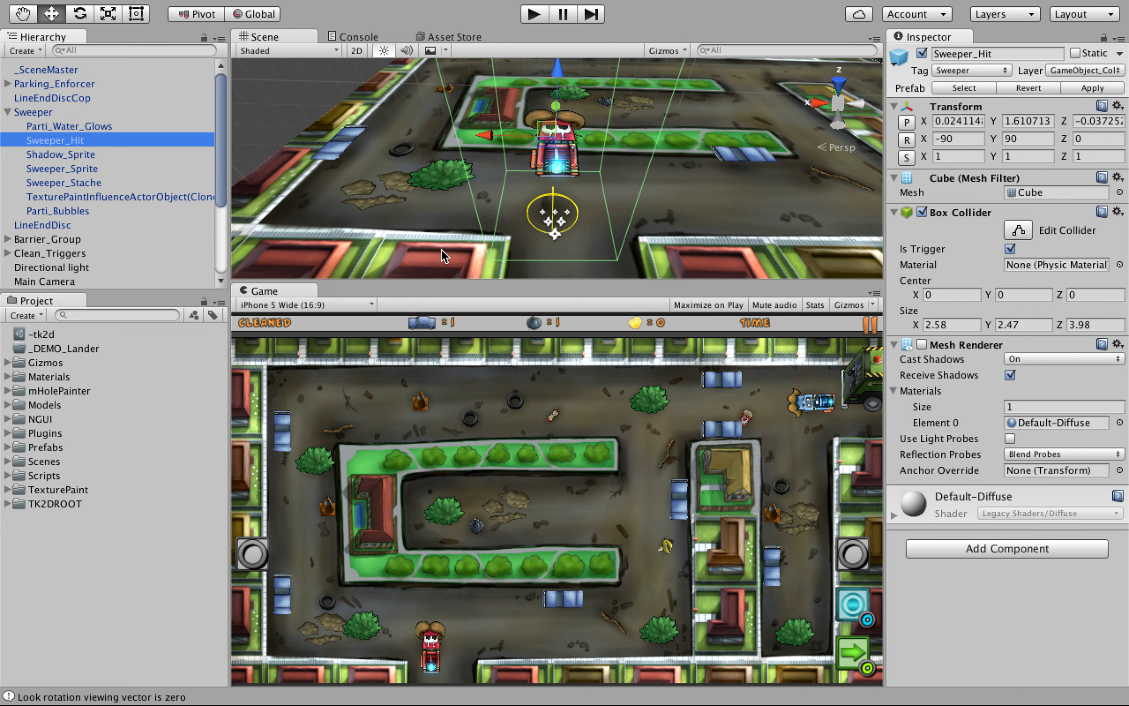
{"action": "left_click_drag", "start_coordinate": [489, 209], "coordinate": [694, 131], "text": "alt"}
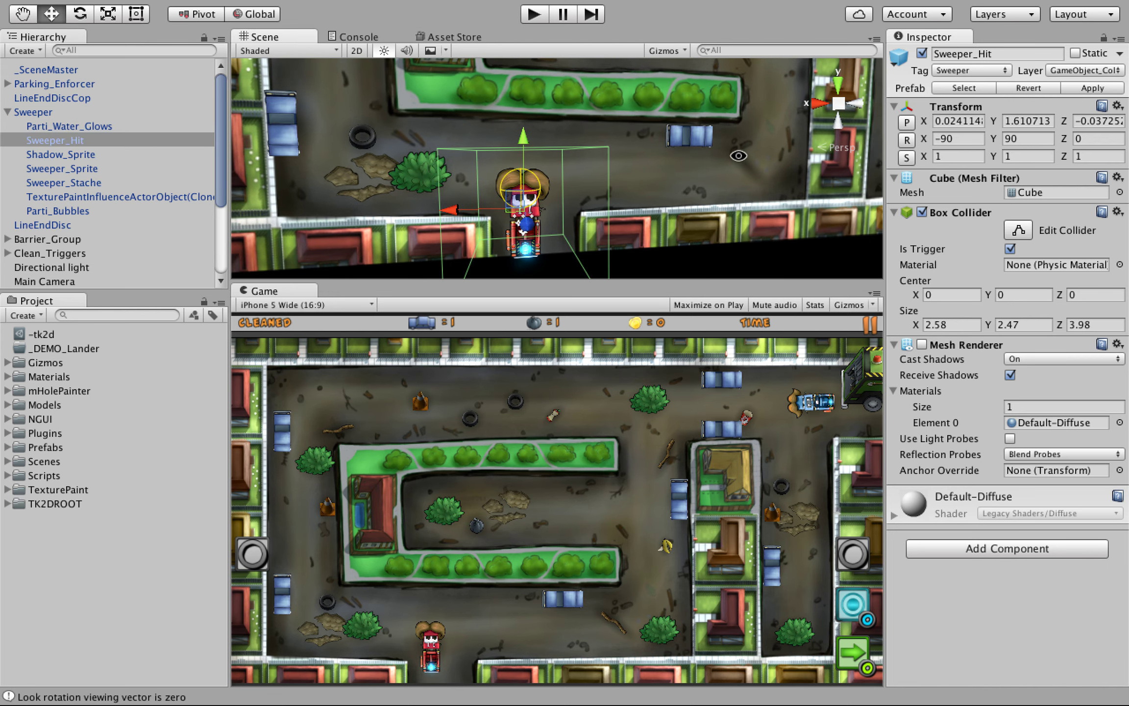
{"action": "left_click_drag", "start_coordinate": [681, 158], "coordinate": [607, 188], "text": "alt"}
Go through the Sweeper's particle, shadow, sprite, moustache and texture paint children, and select the parent Sweeper object
{"action": "left_click", "coordinate": [55, 127]}
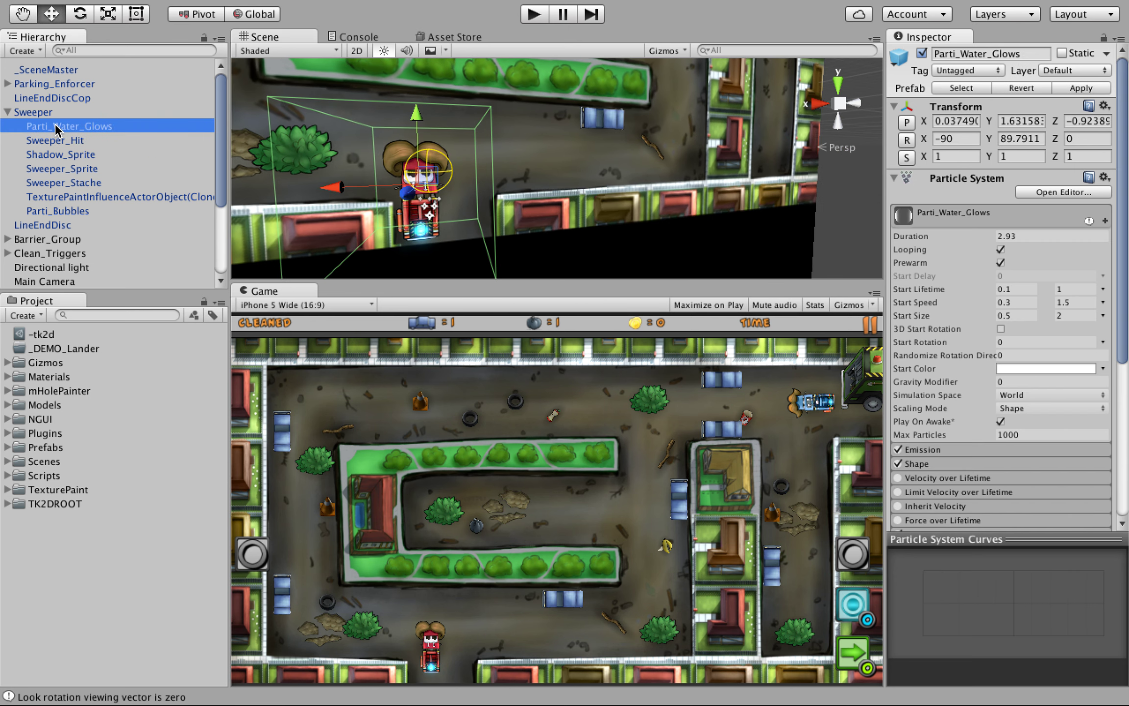
{"action": "left_click", "coordinate": [57, 153]}
{"action": "left_click", "coordinate": [57, 168]}
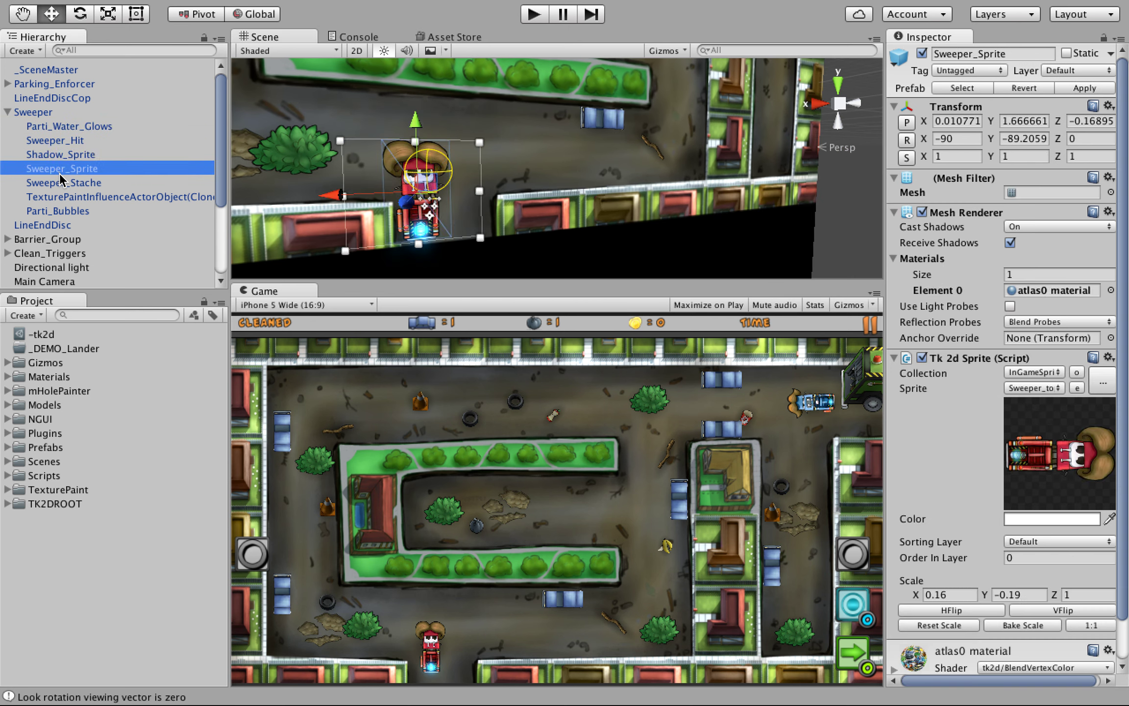
{"action": "left_click", "coordinate": [58, 182]}
{"action": "left_click", "coordinate": [58, 196]}
{"action": "left_click", "coordinate": [56, 112]}
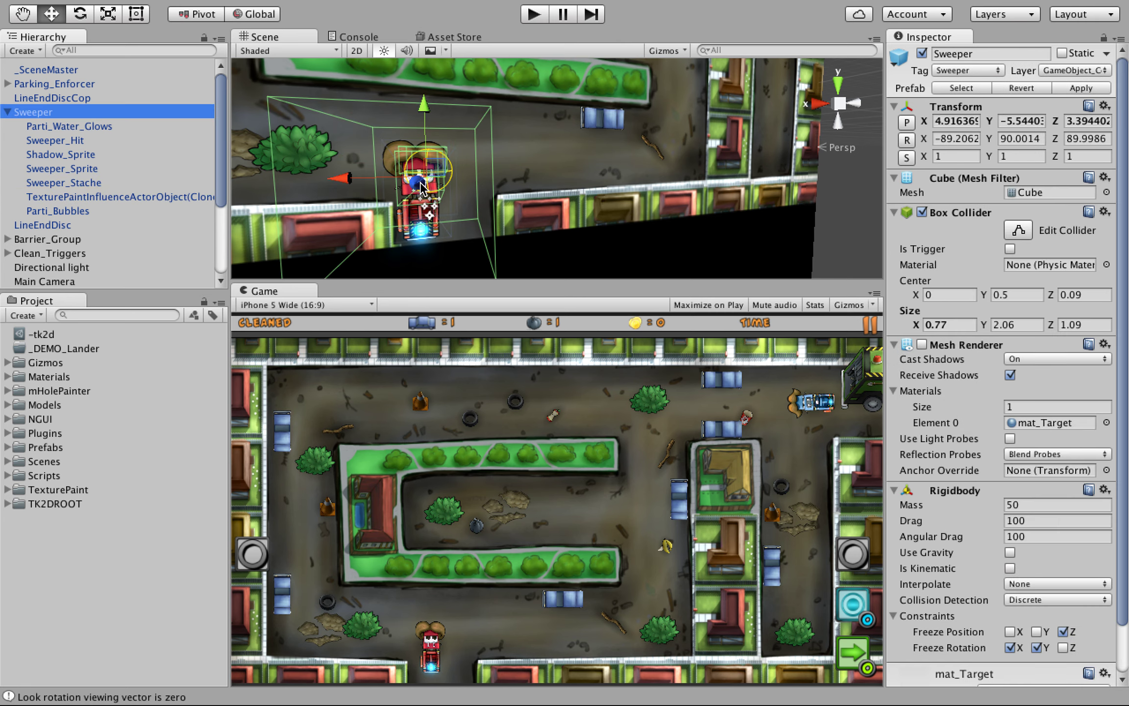
Examine the parent Sweeper's box collider and its surrounding hit volume from several angles in the scene view
{"action": "left_click_drag", "start_coordinate": [372, 159], "coordinate": [541, 206], "text": "alt"}
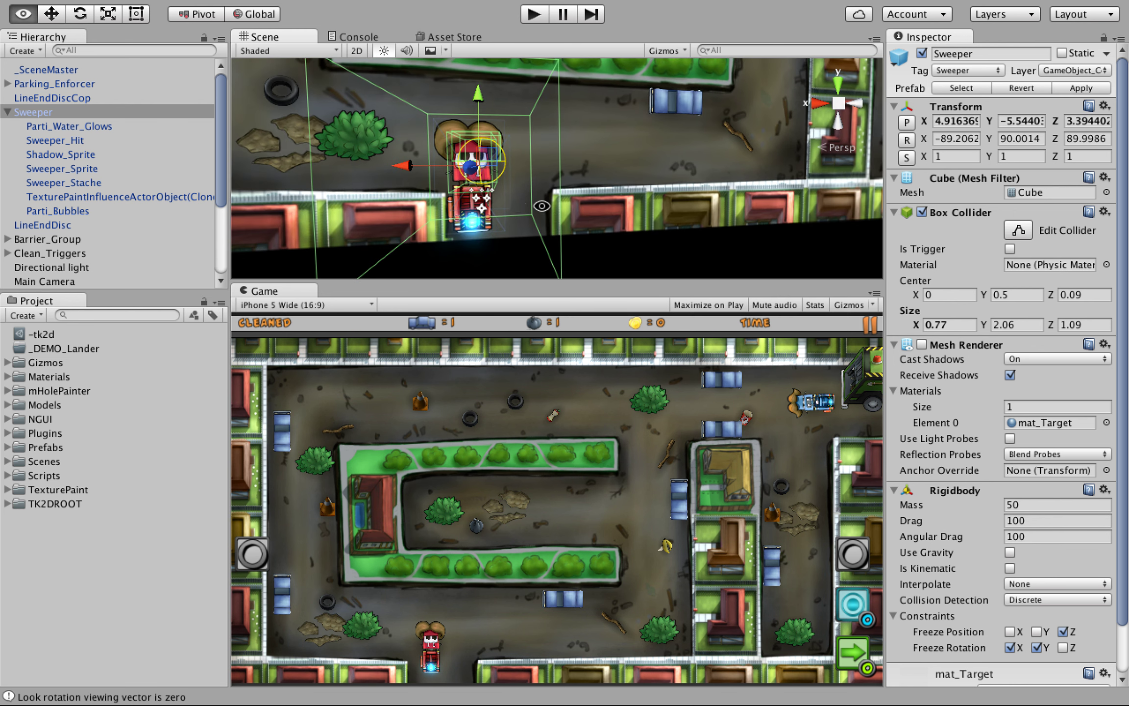
{"action": "left_click_drag", "start_coordinate": [457, 185], "coordinate": [438, 221], "text": "alt"}
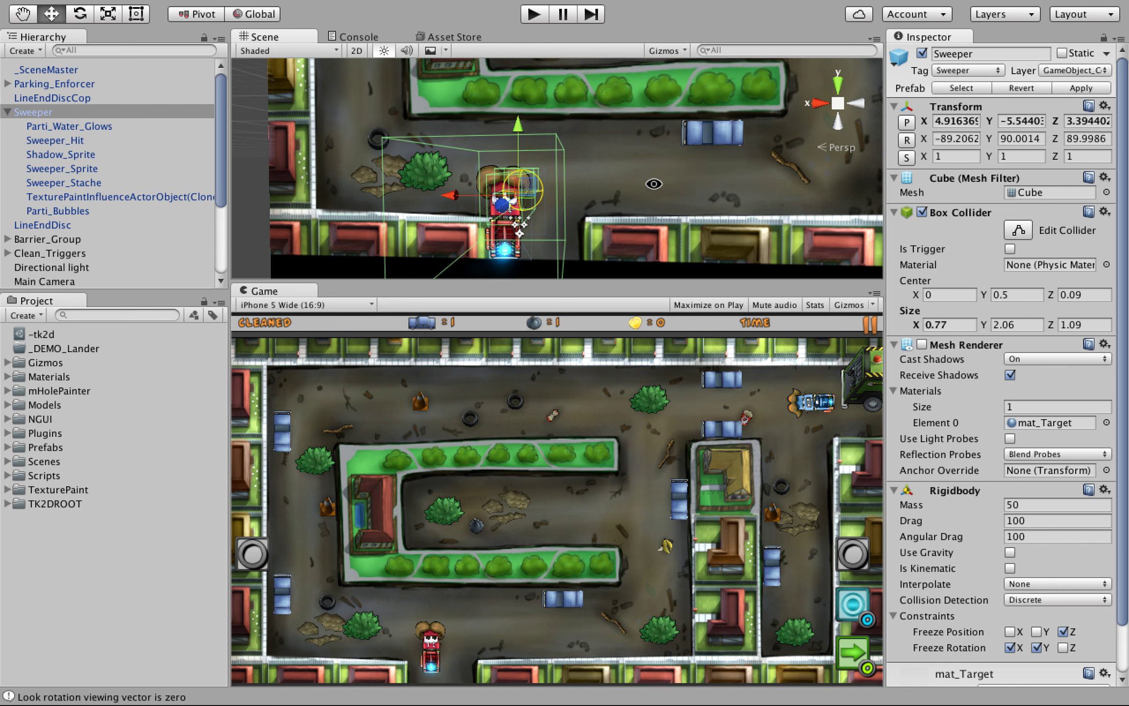
{"action": "middle_click_drag", "start_coordinate": [617, 169], "coordinate": [654, 172], "text": "alt"}
{"action": "right_click_drag", "start_coordinate": [654, 172], "coordinate": [606, 200], "text": "alt"}
{"action": "middle_click_drag", "start_coordinate": [606, 201], "coordinate": [573, 202], "text": "alt"}
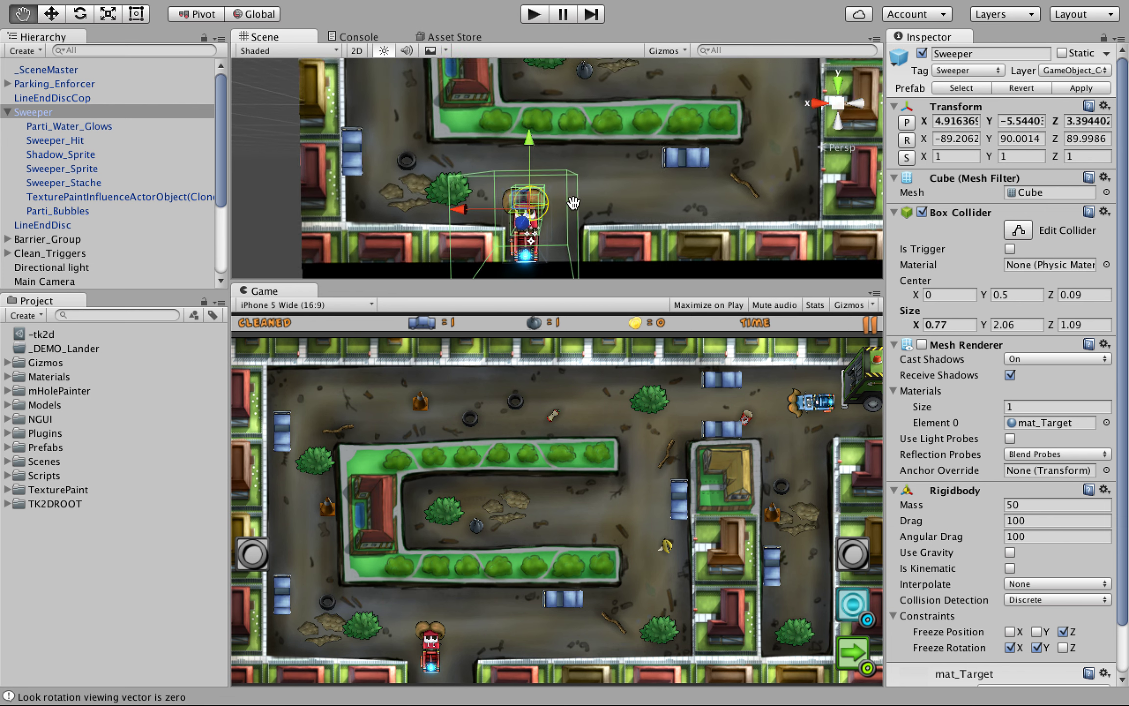
{"action": "left_click_drag", "start_coordinate": [574, 202], "coordinate": [617, 179], "text": "alt"}
Clear the selection and examine how the sweeper sits above the street from several angles and distances
{"action": "left_click", "coordinate": [397, 167]}
{"action": "right_click_drag", "start_coordinate": [657, 189], "coordinate": [704, 199], "text": "alt"}
{"action": "middle_click_drag", "start_coordinate": [441, 193], "coordinate": [539, 176], "text": "alt"}
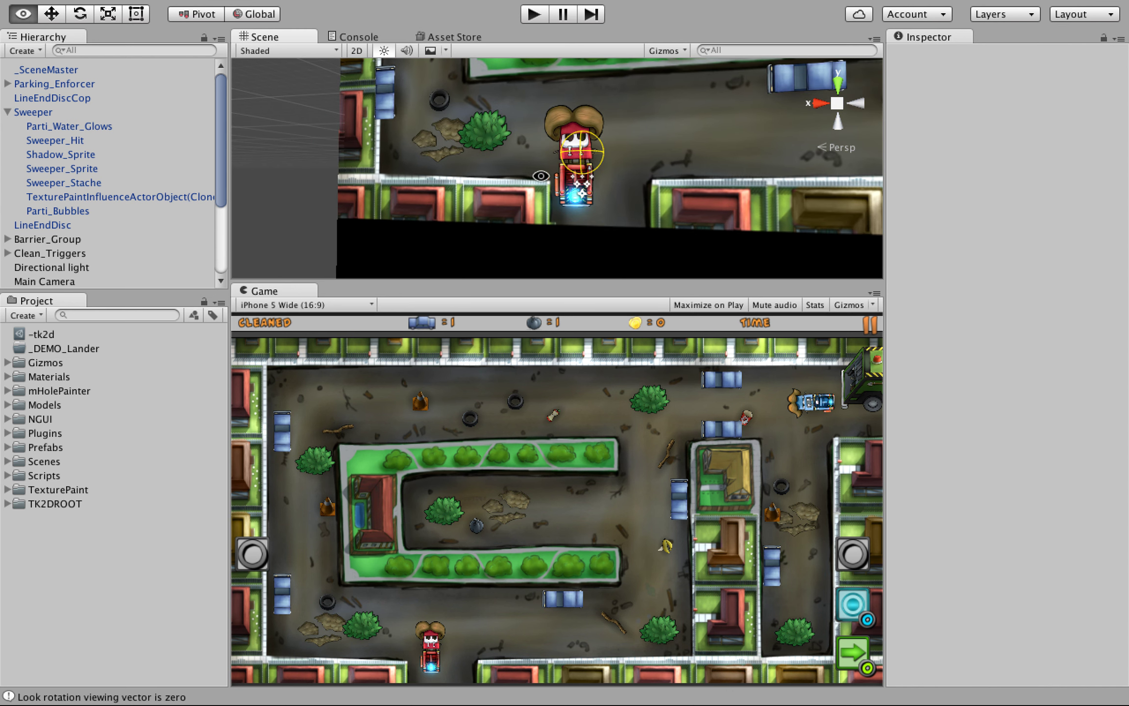
{"action": "left_click_drag", "start_coordinate": [539, 176], "coordinate": [592, 182], "text": "alt"}
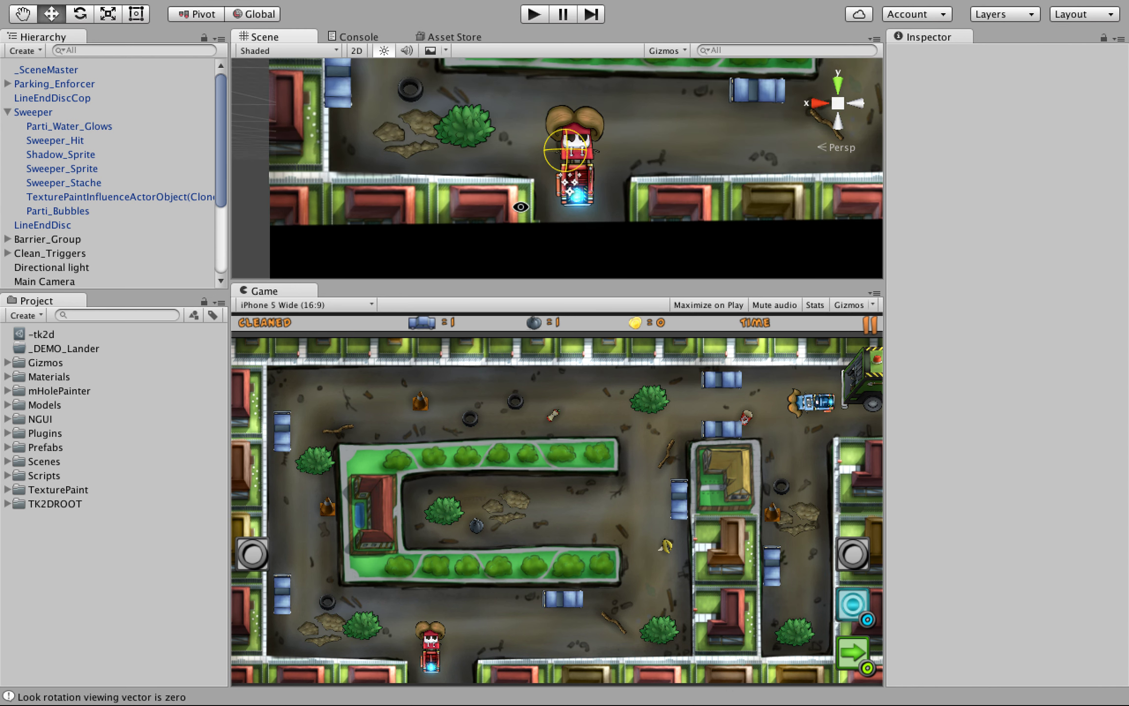
{"action": "left_click_drag", "start_coordinate": [520, 206], "coordinate": [566, 230], "text": "alt"}
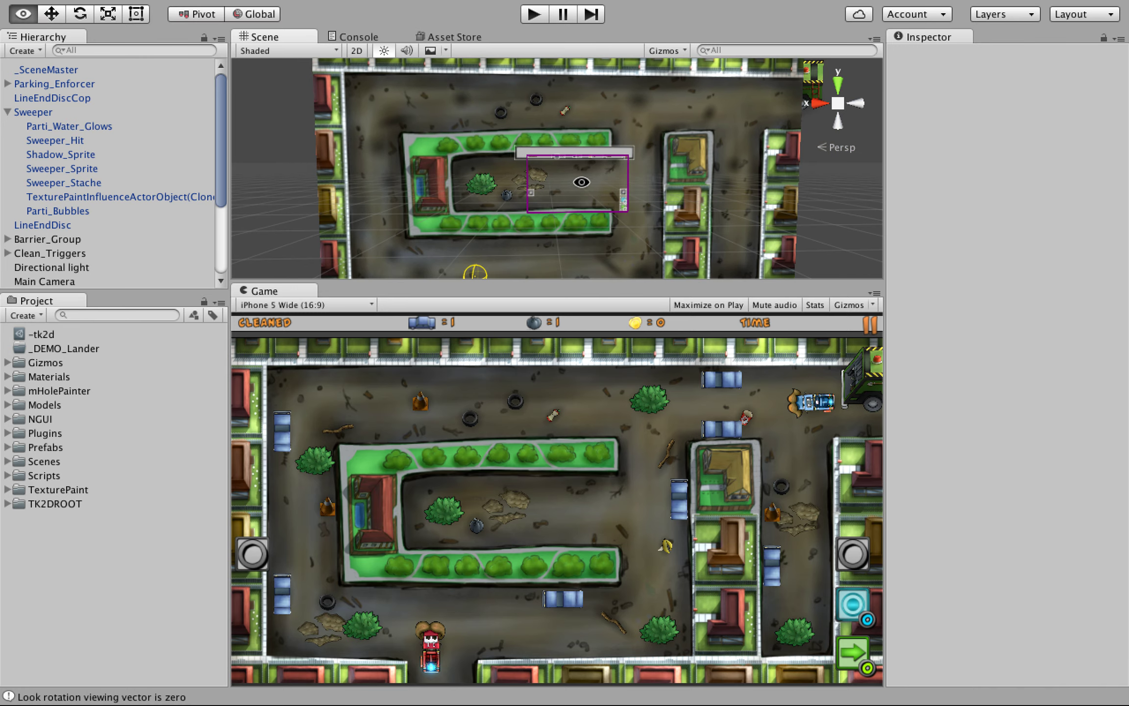
{"action": "left_click_drag", "start_coordinate": [582, 182], "coordinate": [520, 201], "text": "alt"}
{"action": "left_click_drag", "start_coordinate": [379, 260], "coordinate": [472, 195]}
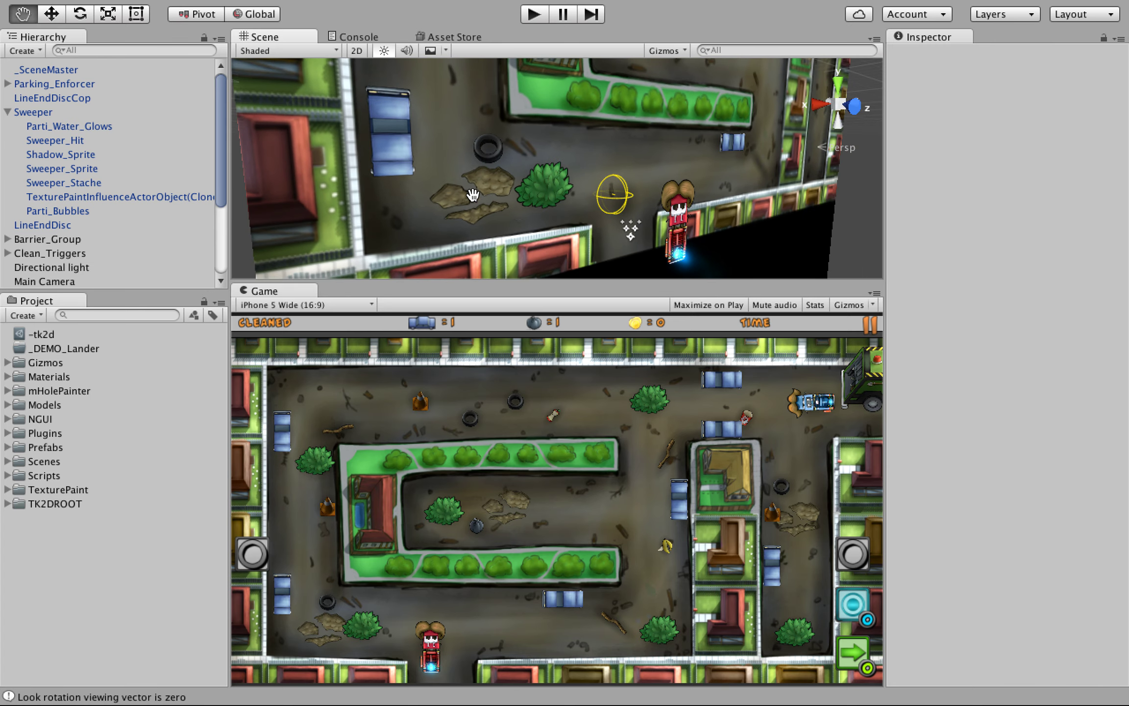
Select the pothole in the lower street and inspect its sprite, box collider and script components
{"action": "middle_click_drag", "start_coordinate": [472, 195], "coordinate": [488, 140], "text": "alt"}
{"action": "right_click_drag", "start_coordinate": [488, 140], "coordinate": [506, 161], "text": "alt"}
{"action": "left_click", "coordinate": [483, 153]}
{"action": "middle_click_drag", "start_coordinate": [355, 158], "coordinate": [379, 169], "text": "alt"}
{"action": "right_click_drag", "start_coordinate": [379, 170], "coordinate": [173, 244], "text": "alt"}
{"action": "left_click_drag", "start_coordinate": [480, 208], "coordinate": [596, 215], "text": "alt"}
{"action": "scroll", "coordinate": [915, 314], "scroll_direction": "down", "scroll_amount": 8}
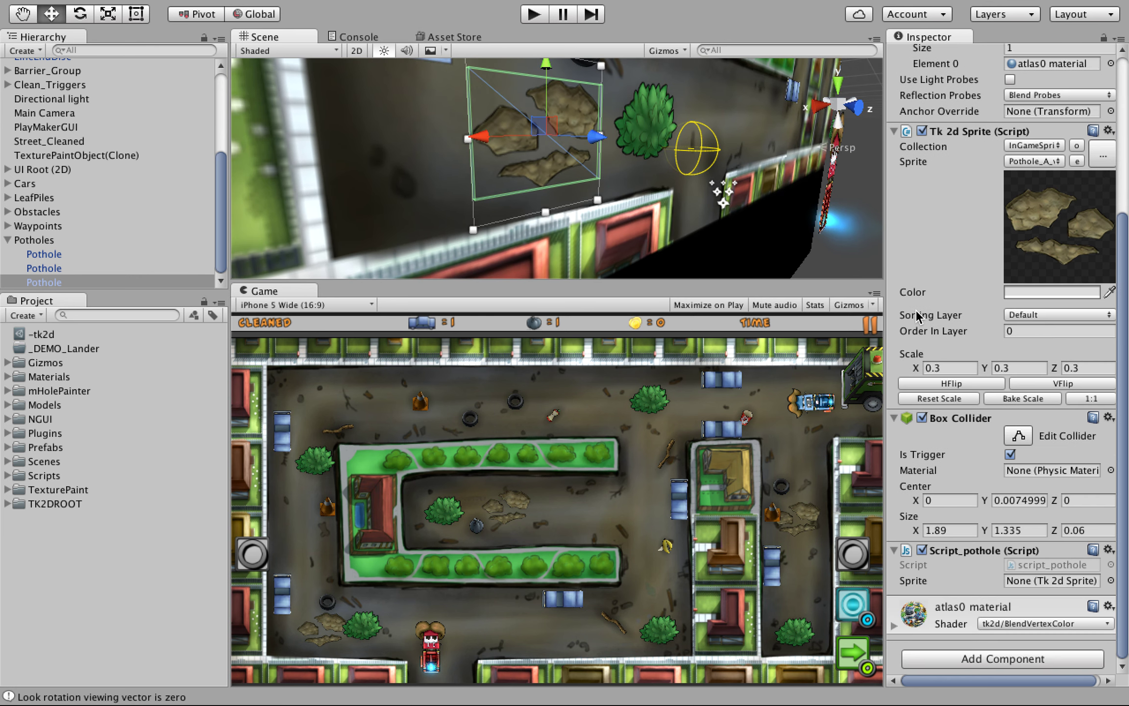
Open script_pothole in the code editor and highlight speedOffset and color in its OnTriggerStay function
{"action": "right_click", "coordinate": [959, 549]}
{"action": "left_click", "coordinate": [1000, 689]}
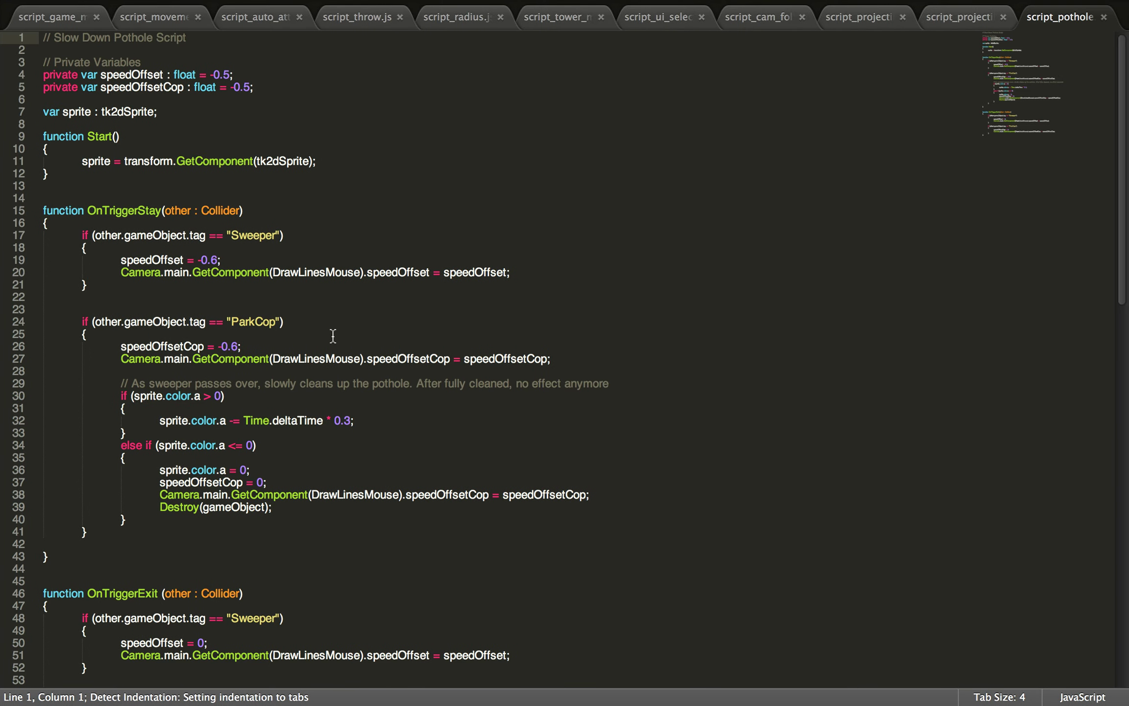
{"action": "left_click", "coordinate": [240, 242]}
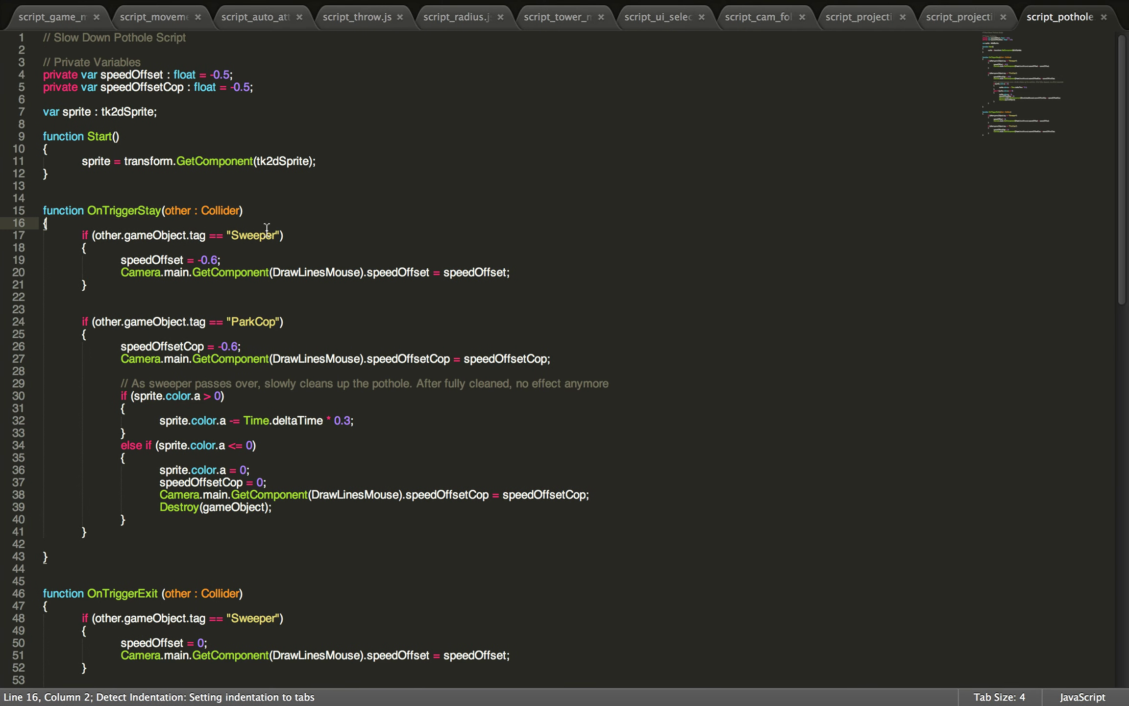
{"action": "double_click", "coordinate": [174, 259]}
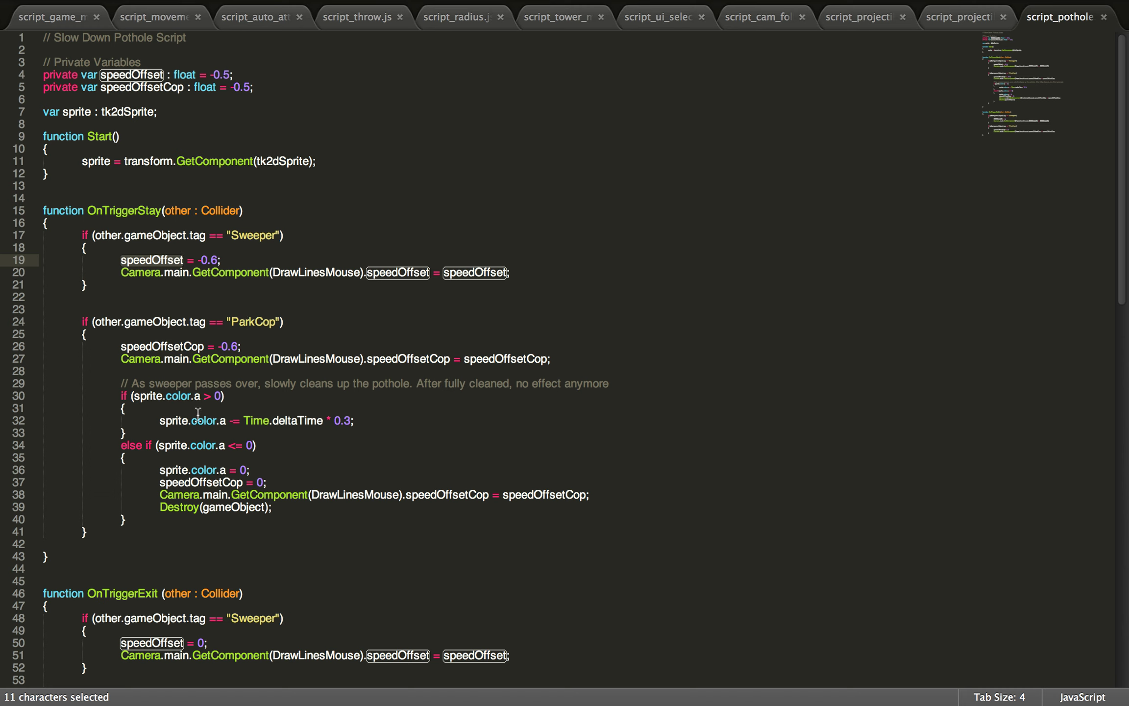
{"action": "double_click", "coordinate": [209, 421]}
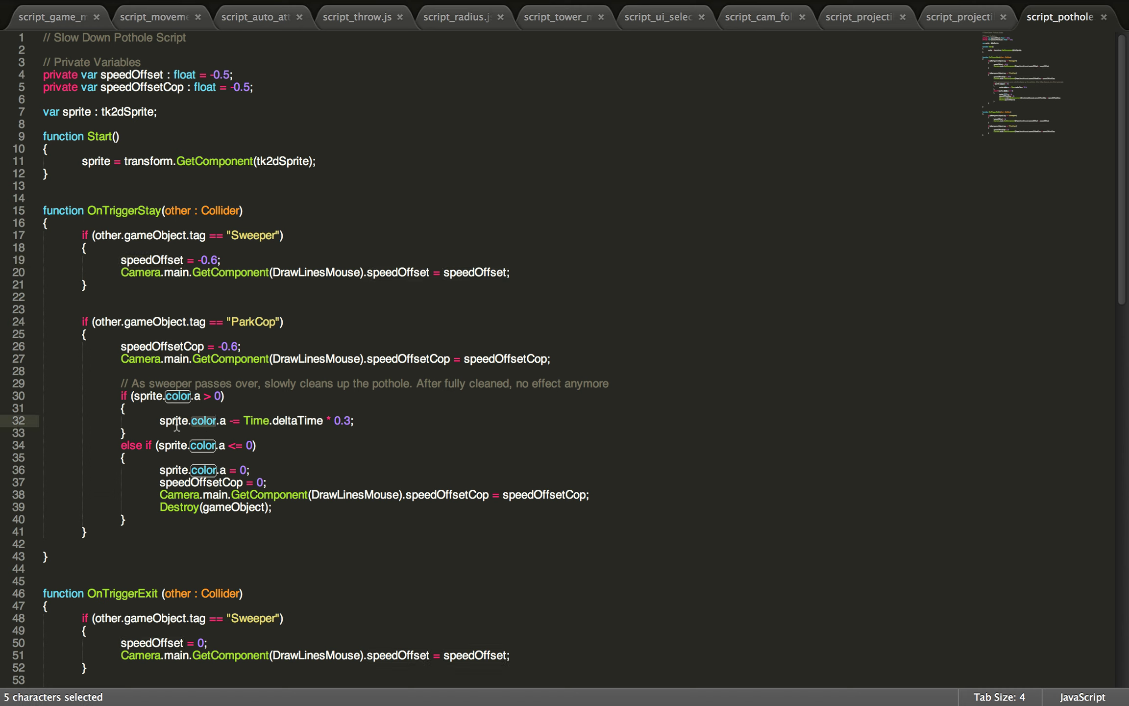